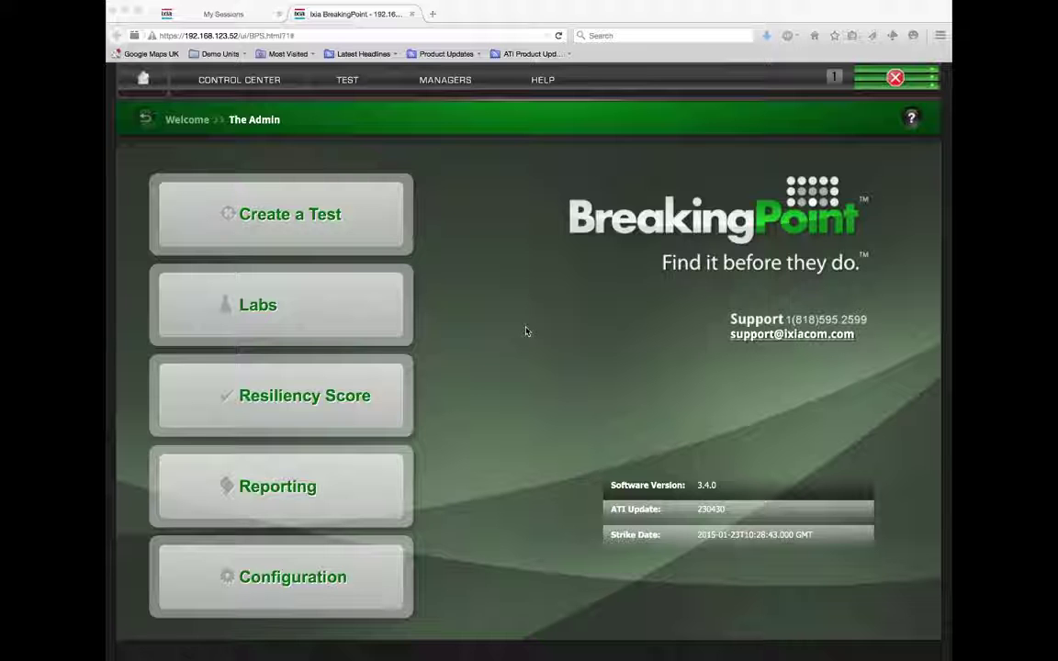
left_click(232, 82)
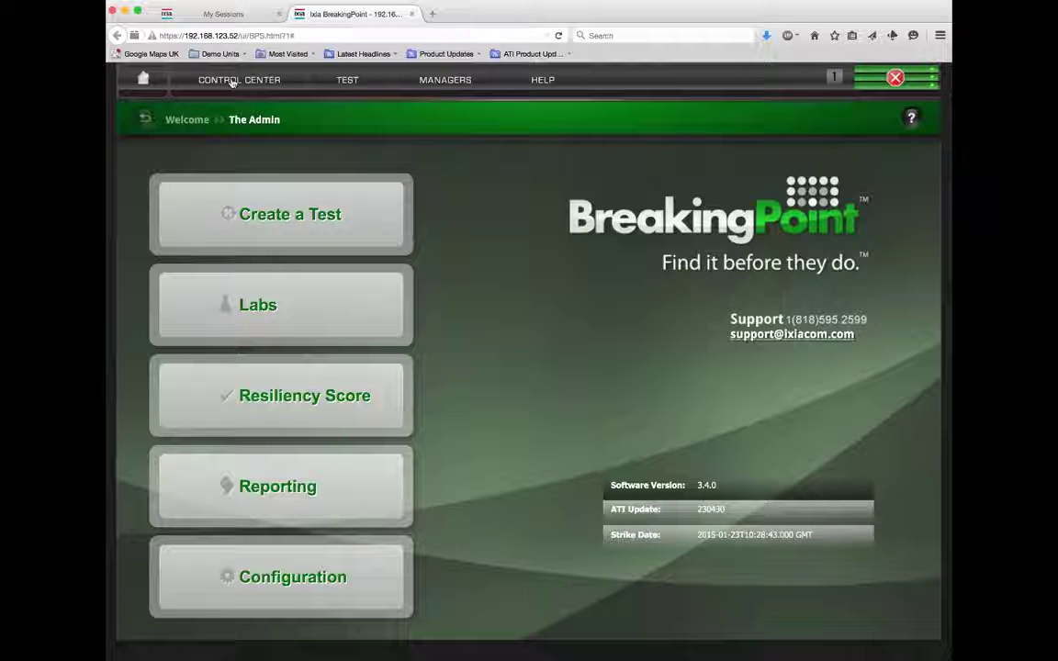
left_click(232, 83)
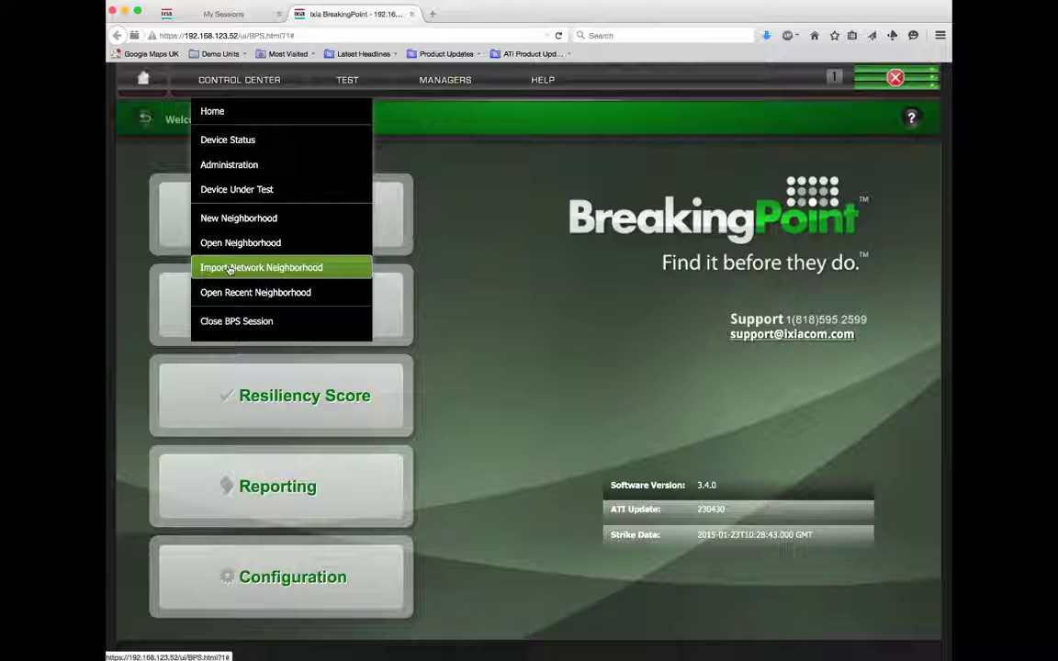
mouse_move(231, 291)
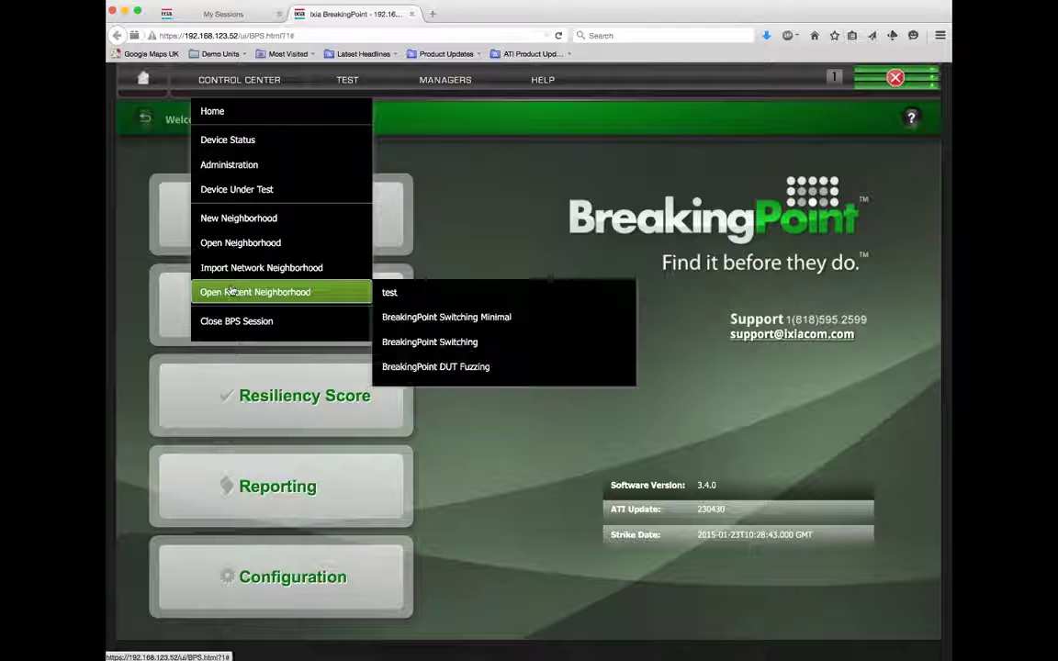
Start a new test and browse the network neighborhoods available for it, leaving the selection as is.
left_click(347, 81)
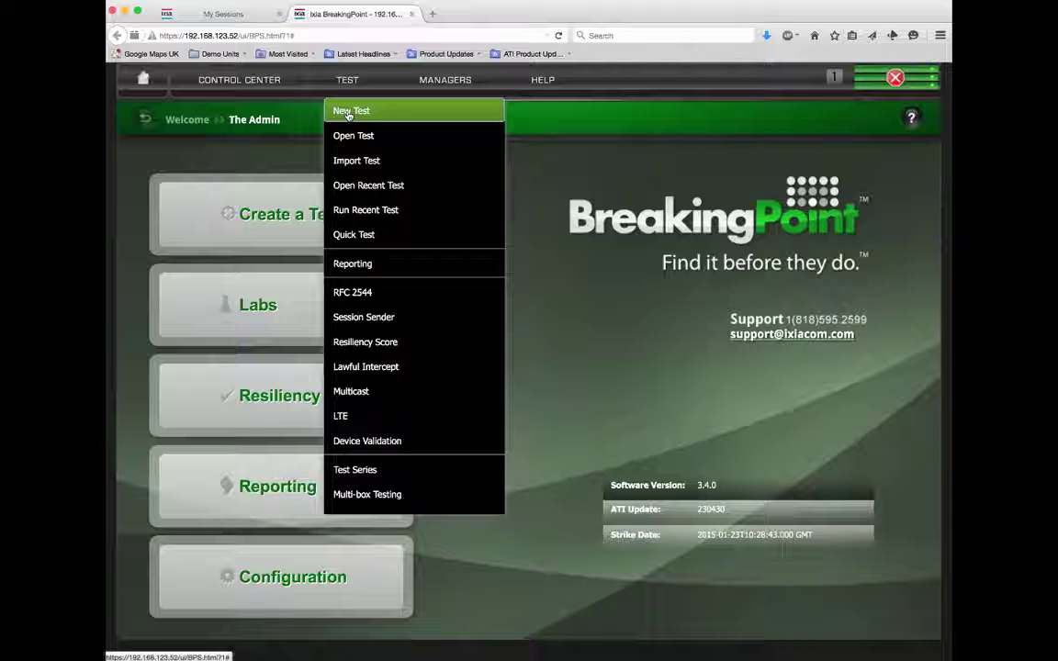
left_click(348, 112)
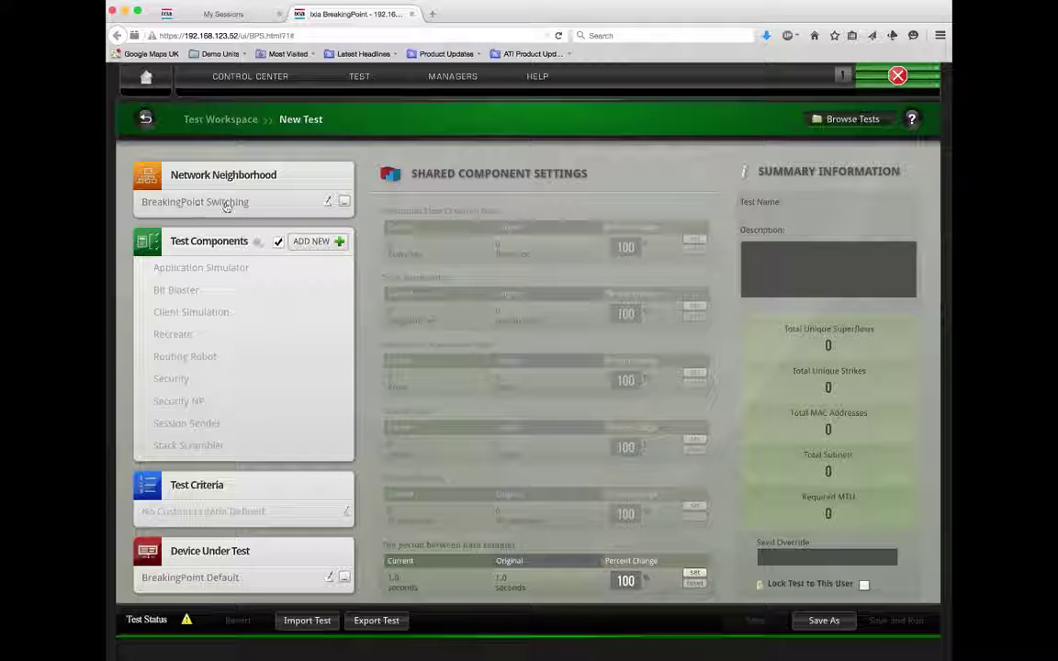
left_click(344, 202)
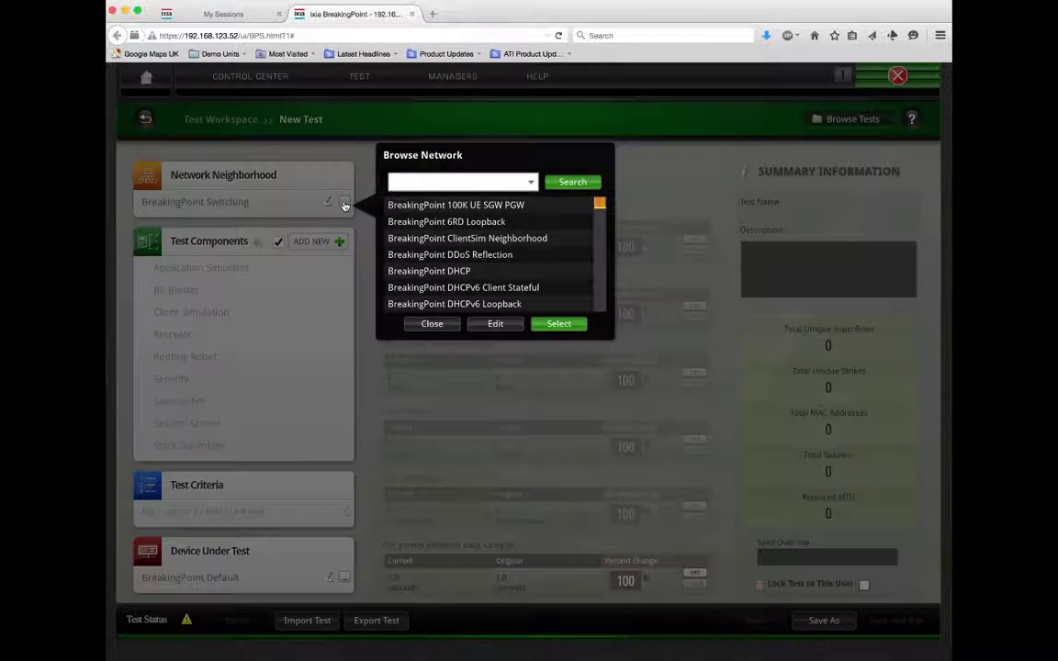
left_click_drag(599, 206, 598, 271)
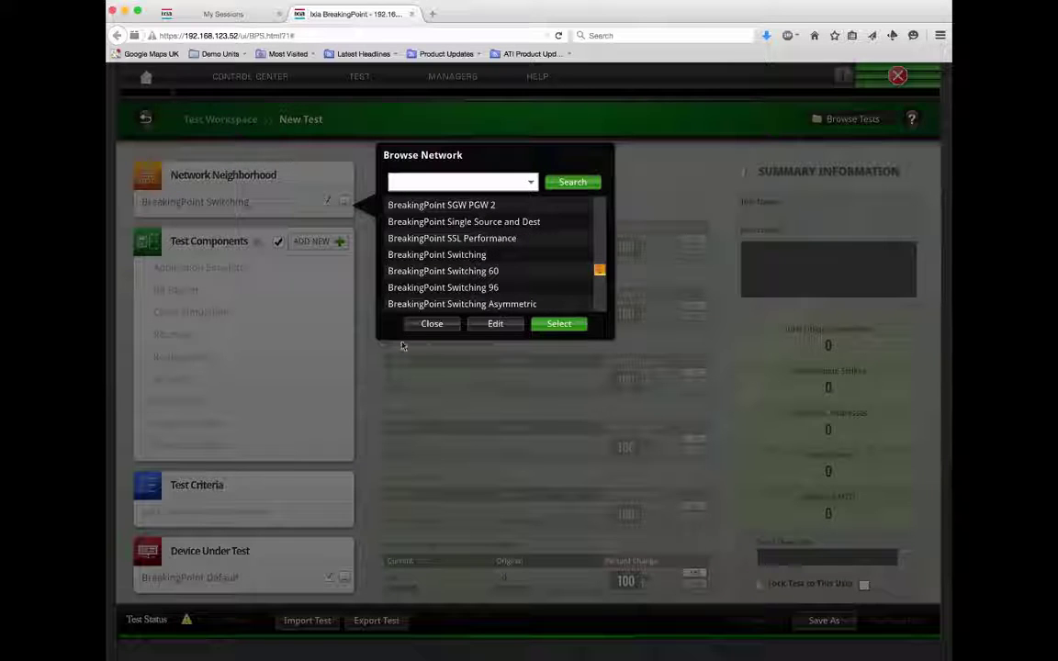
left_click(429, 325)
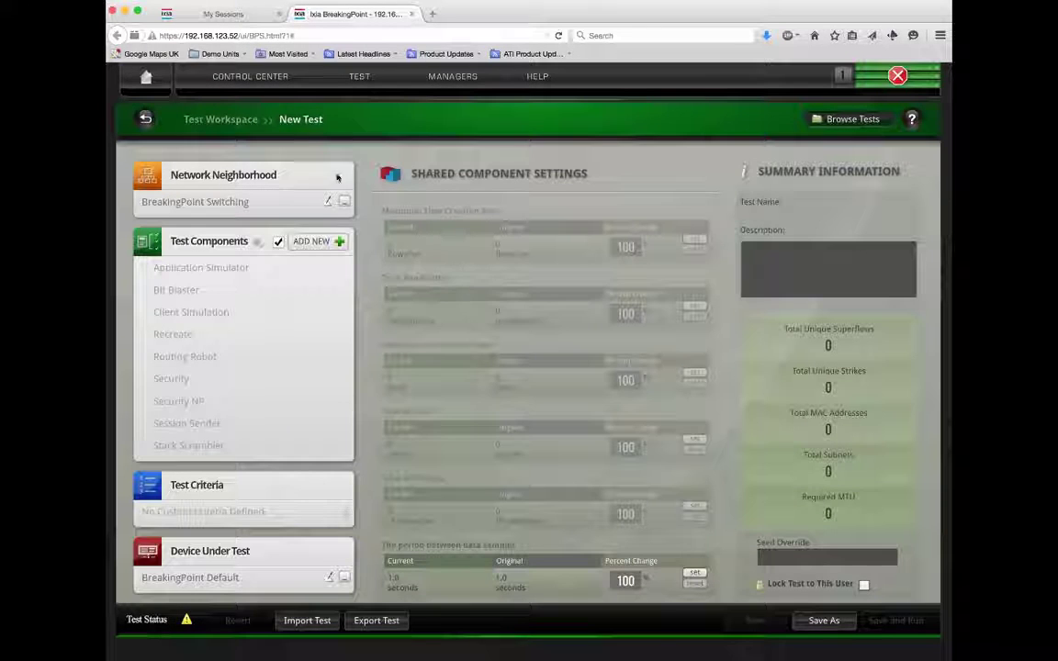
Create a new network neighborhood for testing an IPS device and name it test1.
left_click(236, 78)
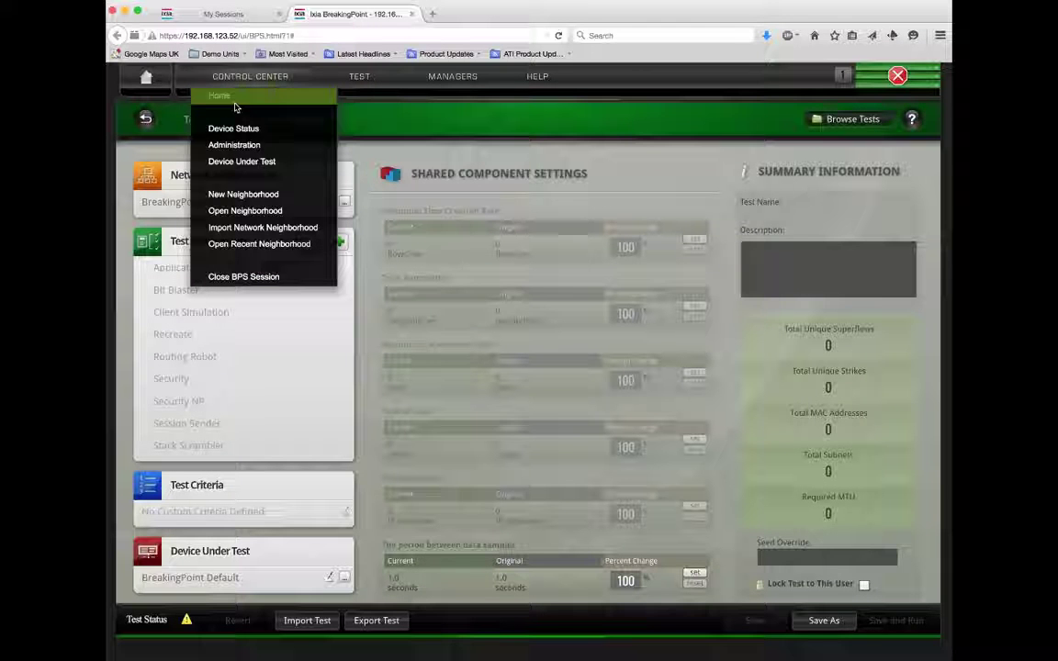
left_click(227, 195)
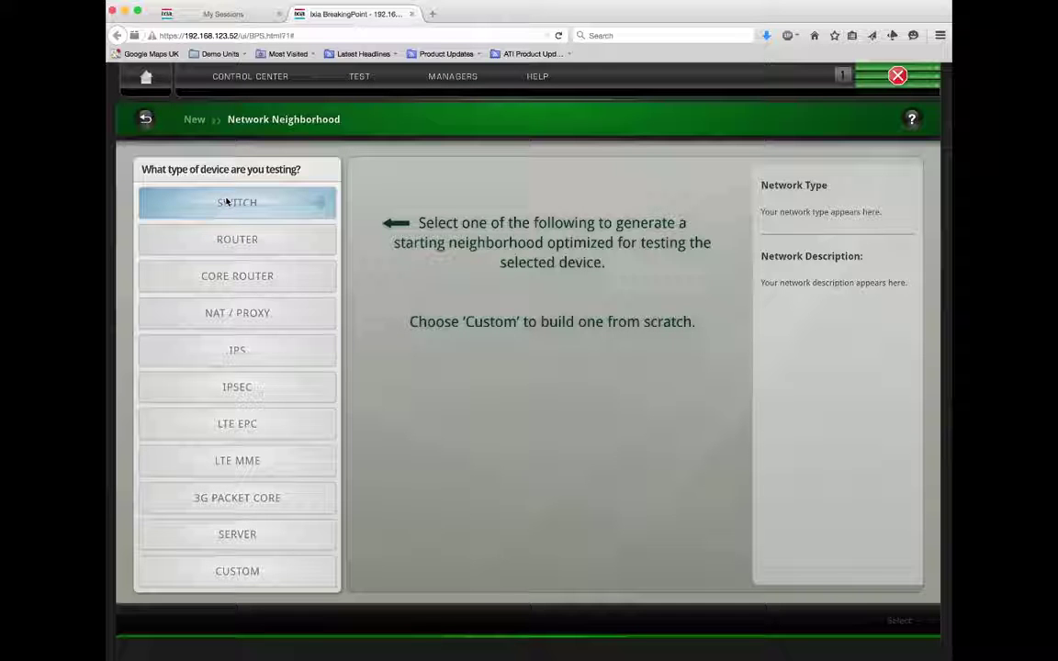
left_click(236, 354)
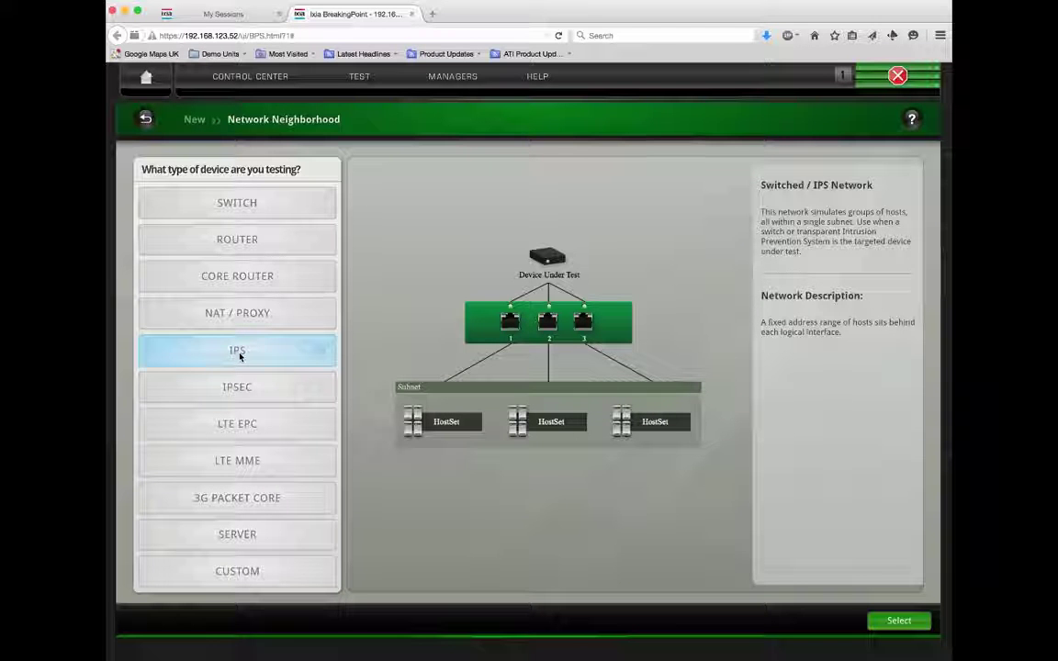
left_click(241, 356)
left_click(909, 625)
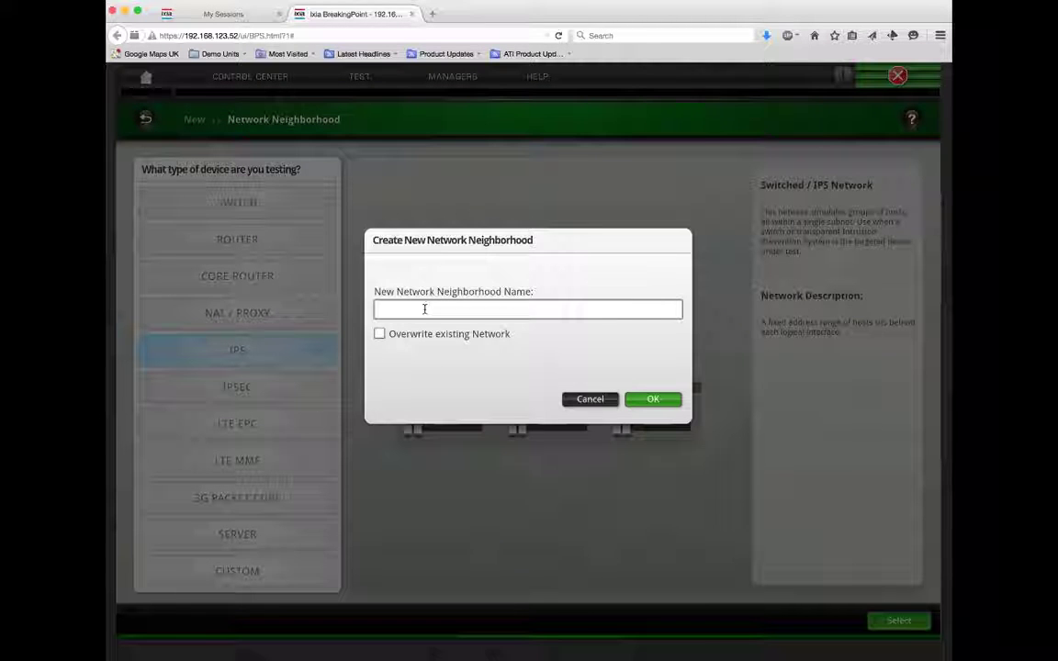
type("test")
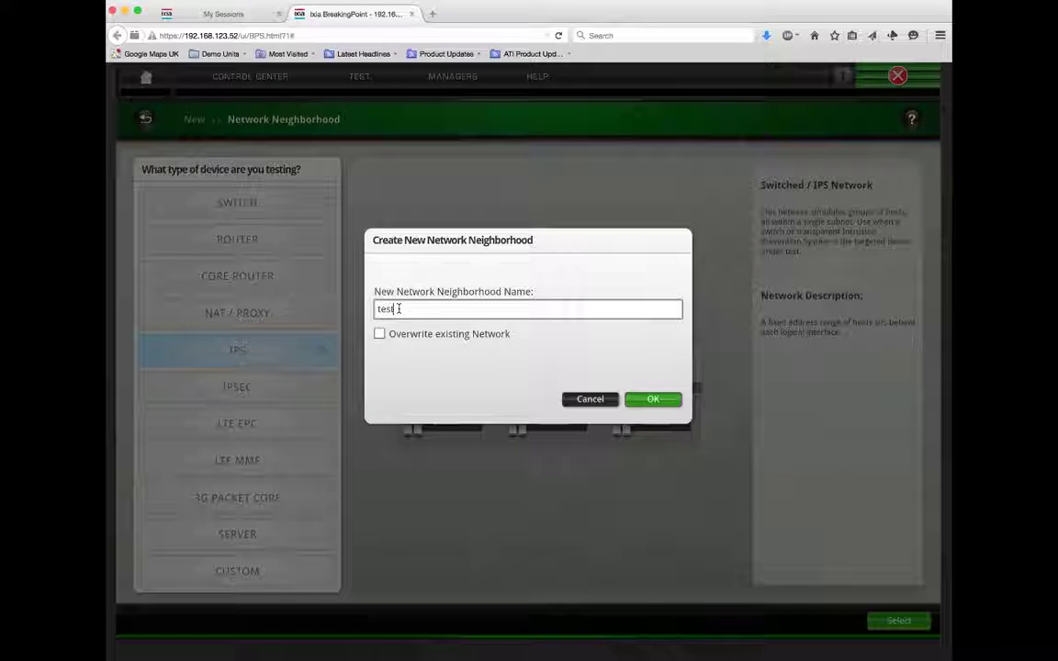
type("1")
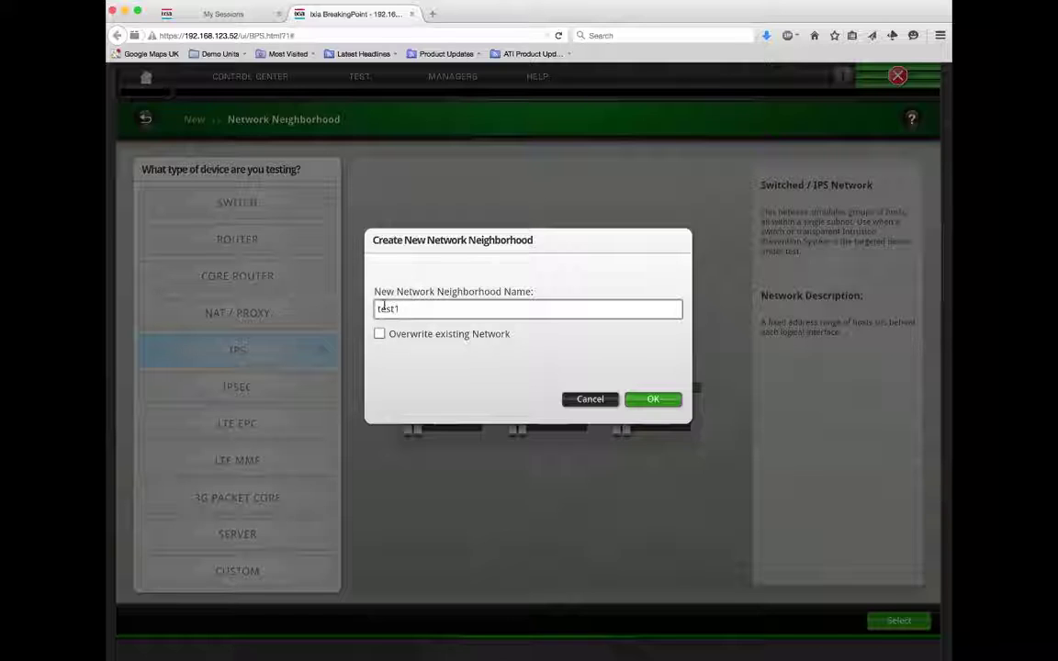
left_click(652, 400)
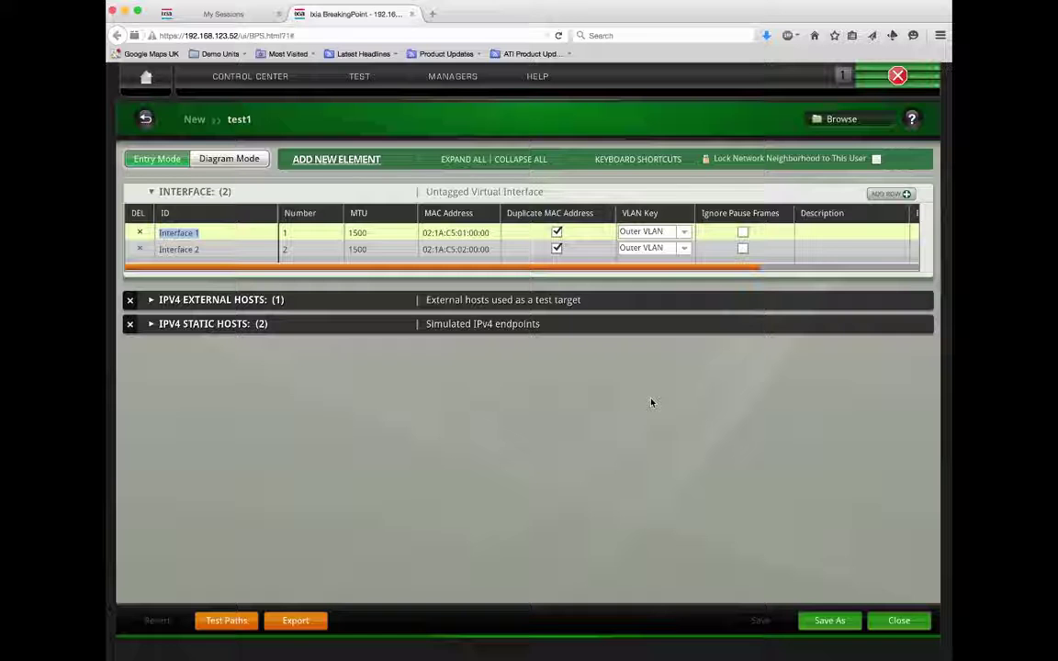
Expand the IPv4 external and static host sections and delete the IPv4 External Hosts element.
left_click(151, 299)
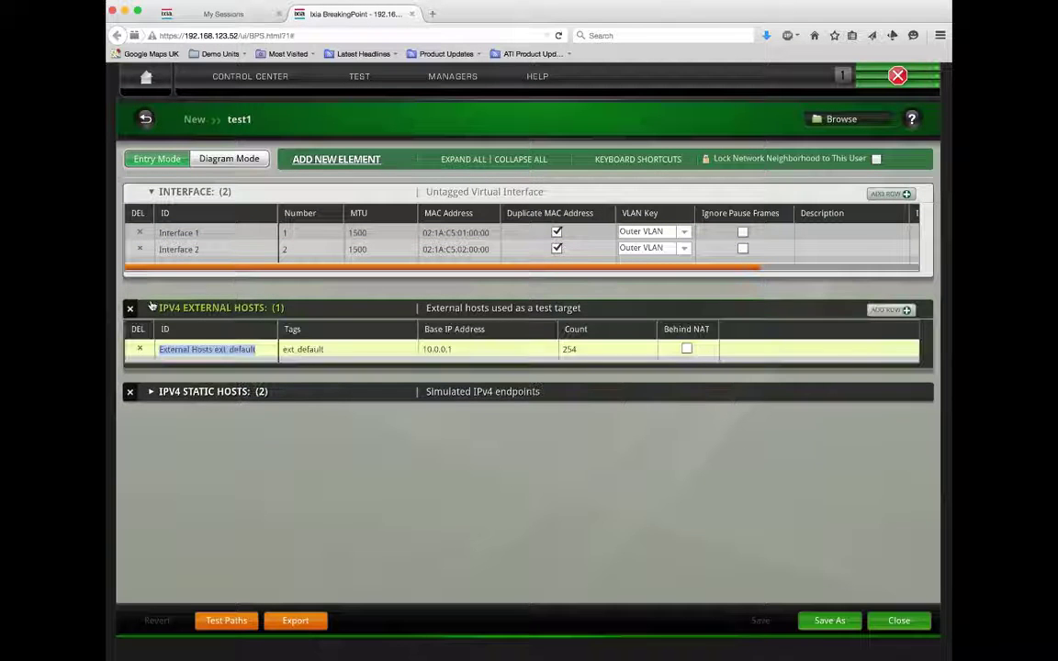
left_click(151, 392)
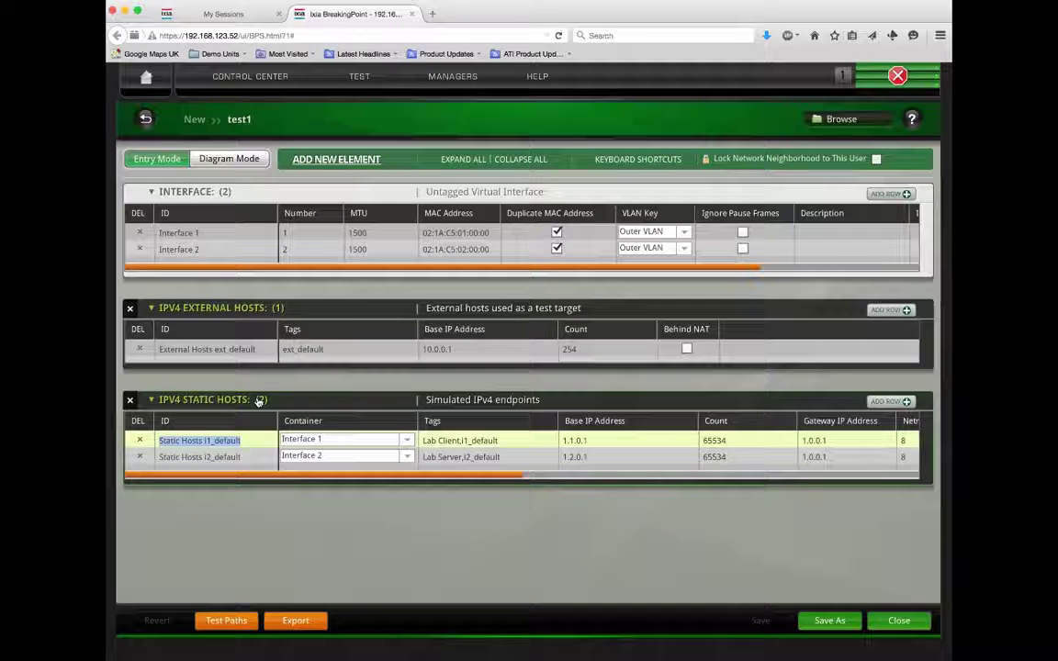
left_click(131, 312)
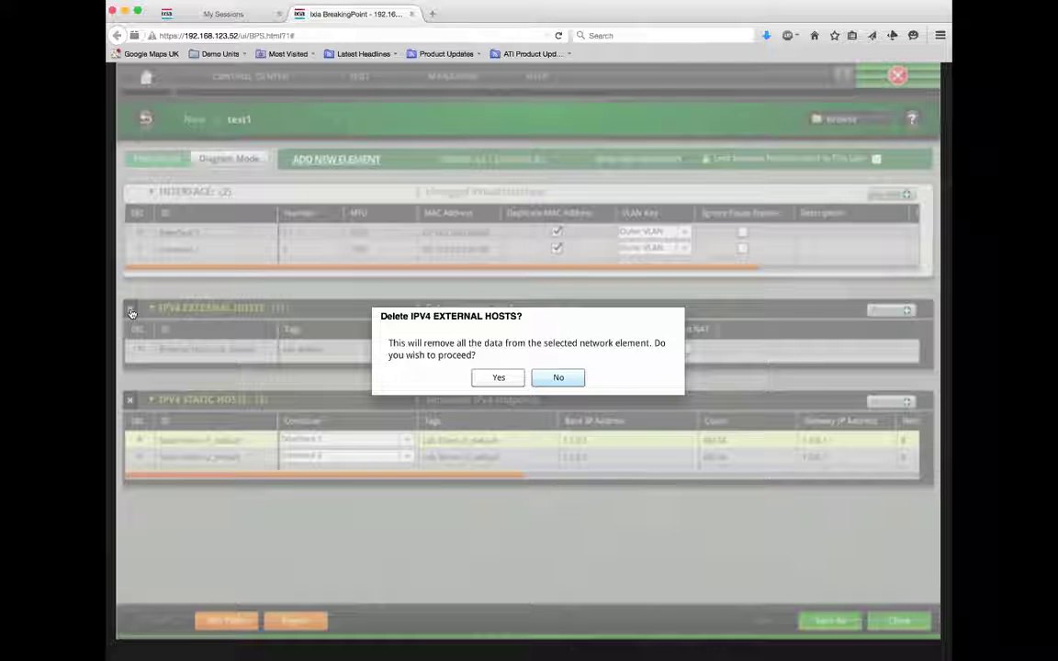
left_click(489, 378)
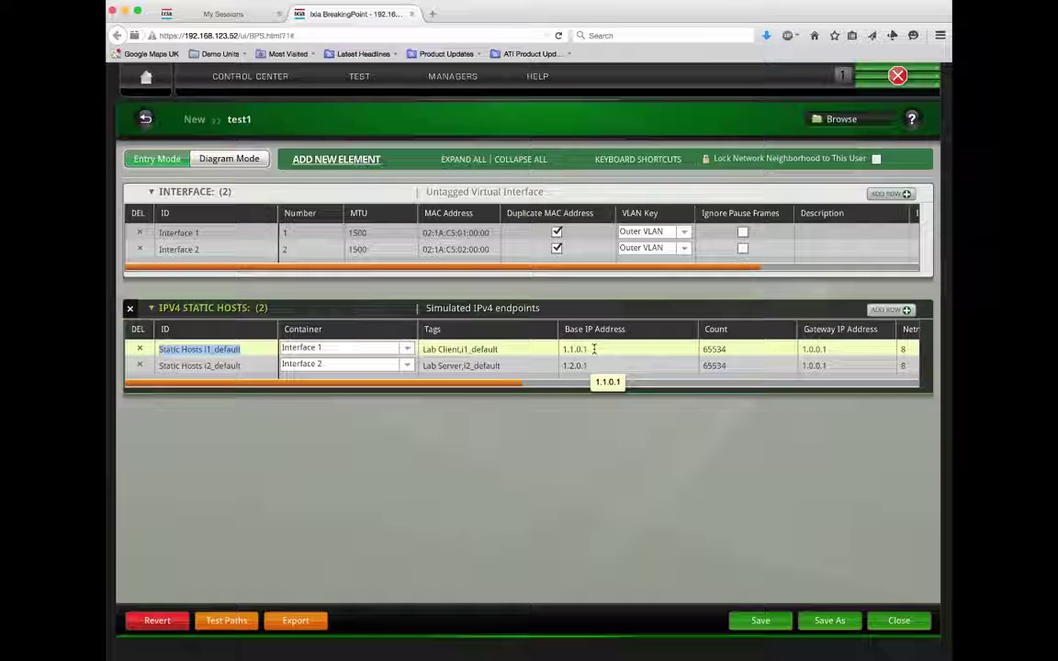
left_click_drag(592, 349, 562, 350)
left_click_drag(726, 349, 695, 349)
left_click_drag(826, 349, 803, 349)
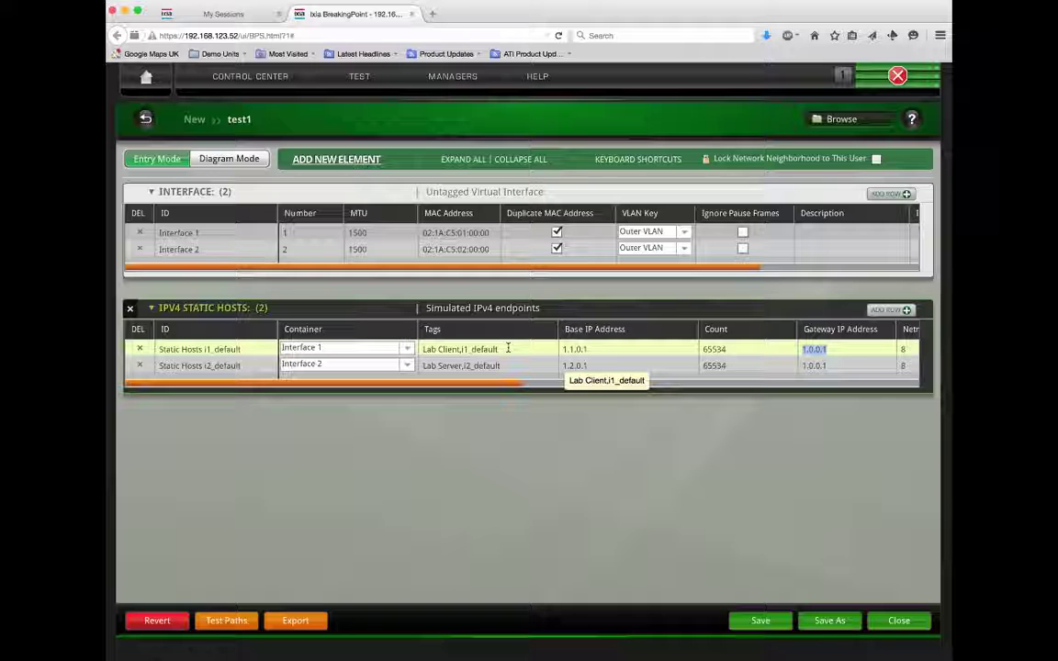
Set both the tag and the ID of the IPv4 static hosts on Interface 1 to clients.
left_click_drag(500, 349, 410, 349)
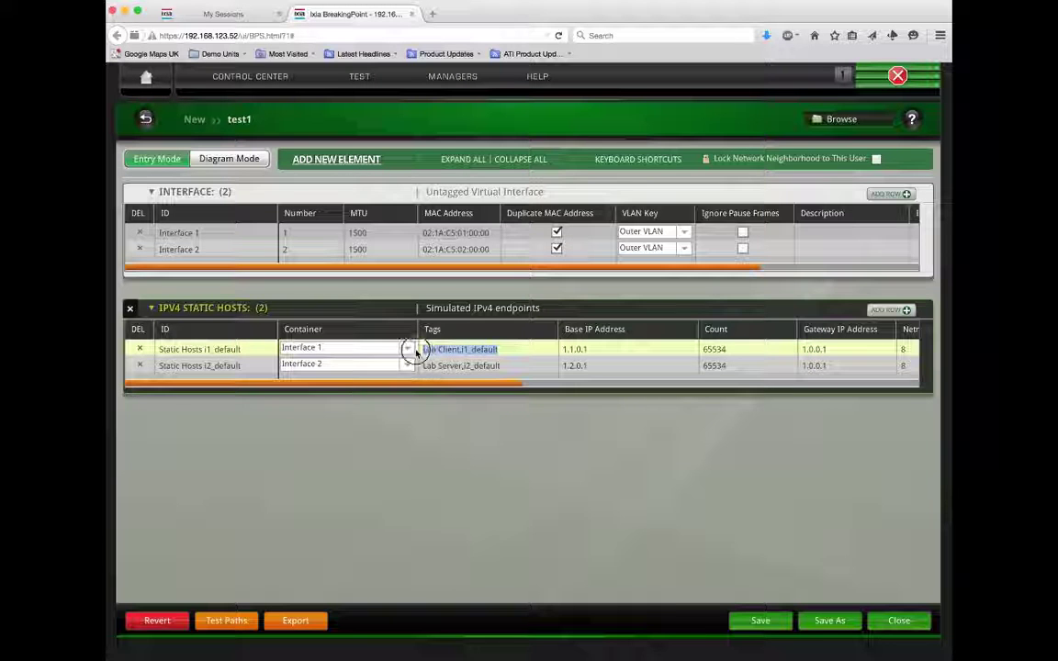
type("client")
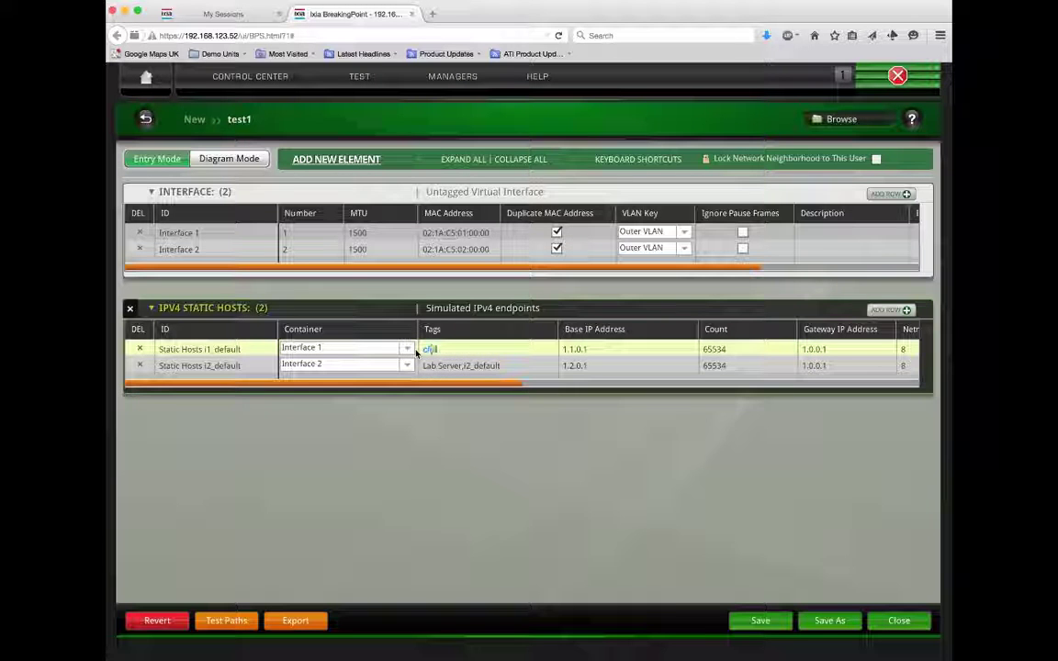
type("s")
left_click_drag(265, 349, 143, 350)
type("clients")
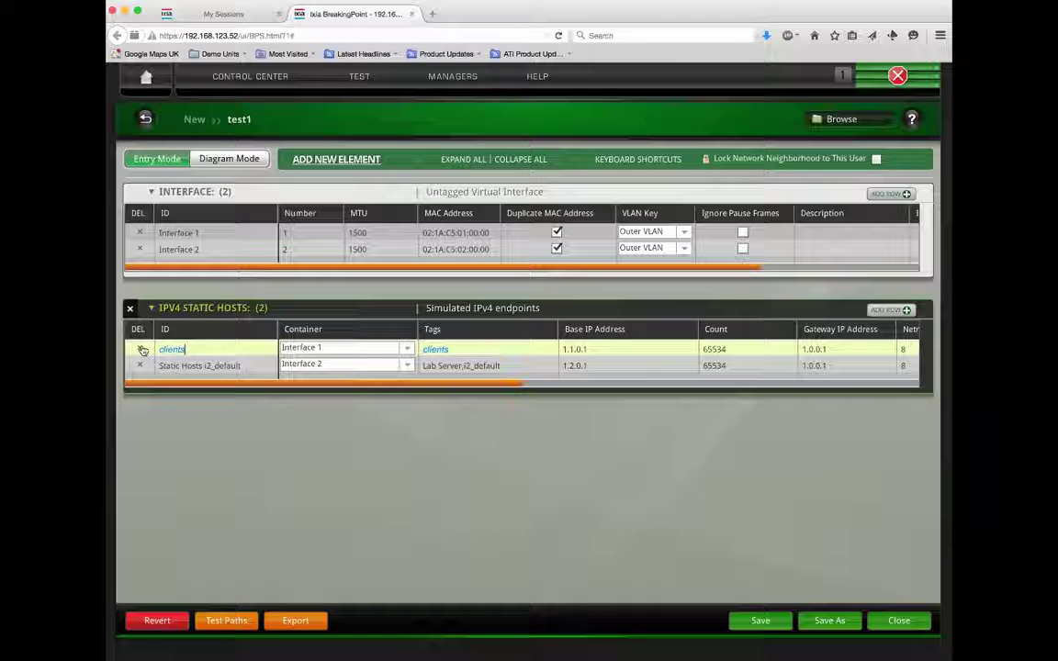
Set both the tag and the ID of the IPv4 static hosts on Interface 2 to servers, and save the neighborhood.
left_click(496, 366)
left_click_drag(496, 365, 409, 364)
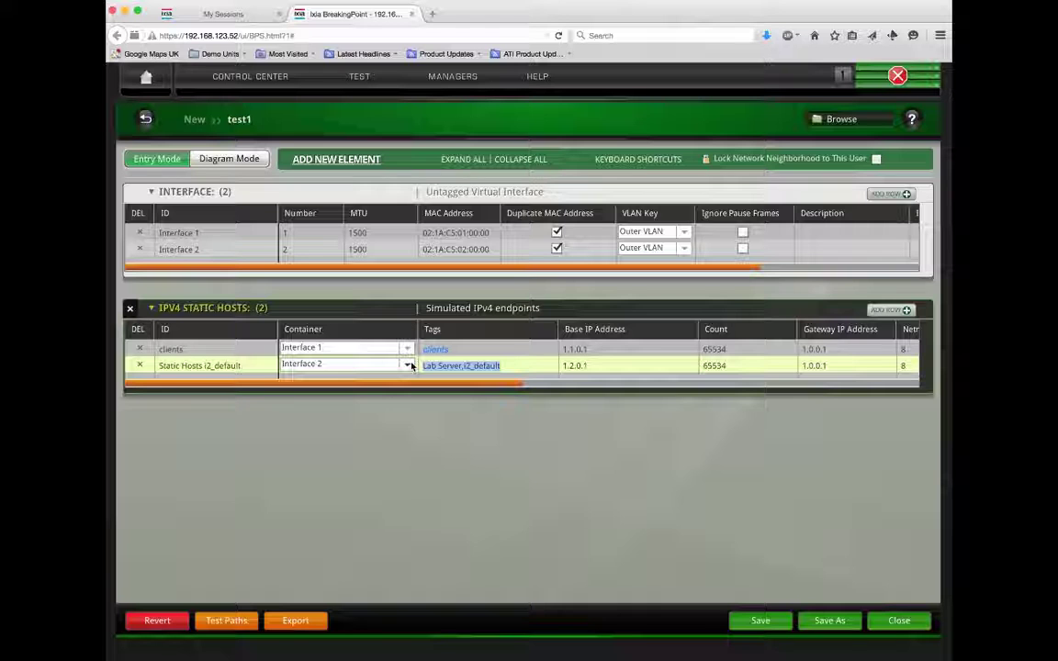
type("server")
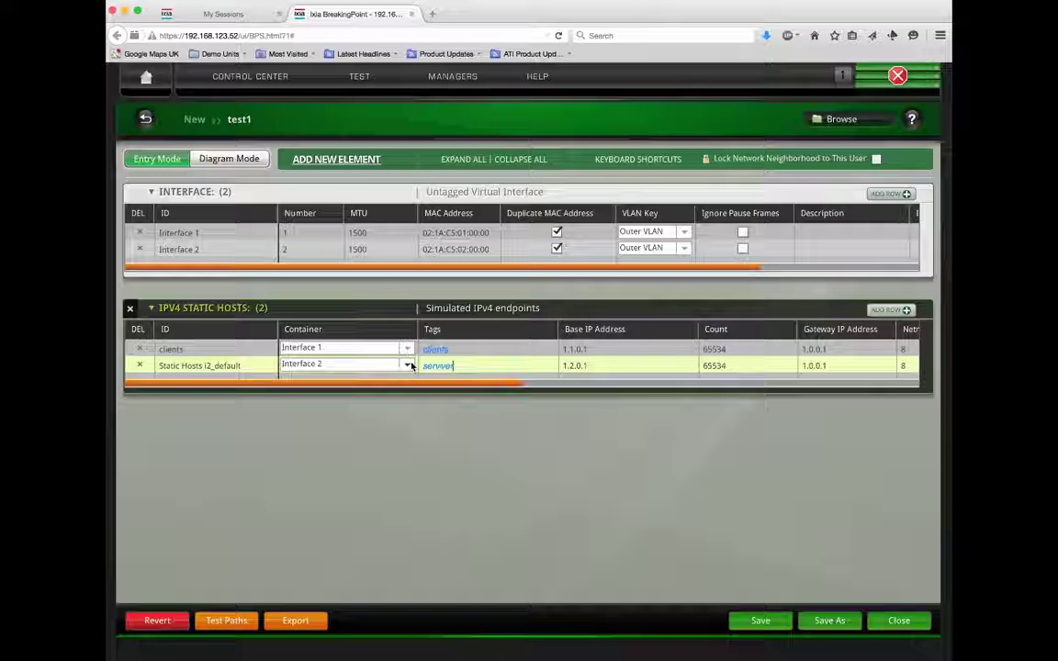
type("s")
left_click(213, 365)
left_click_drag(242, 366, 139, 364)
type("s")
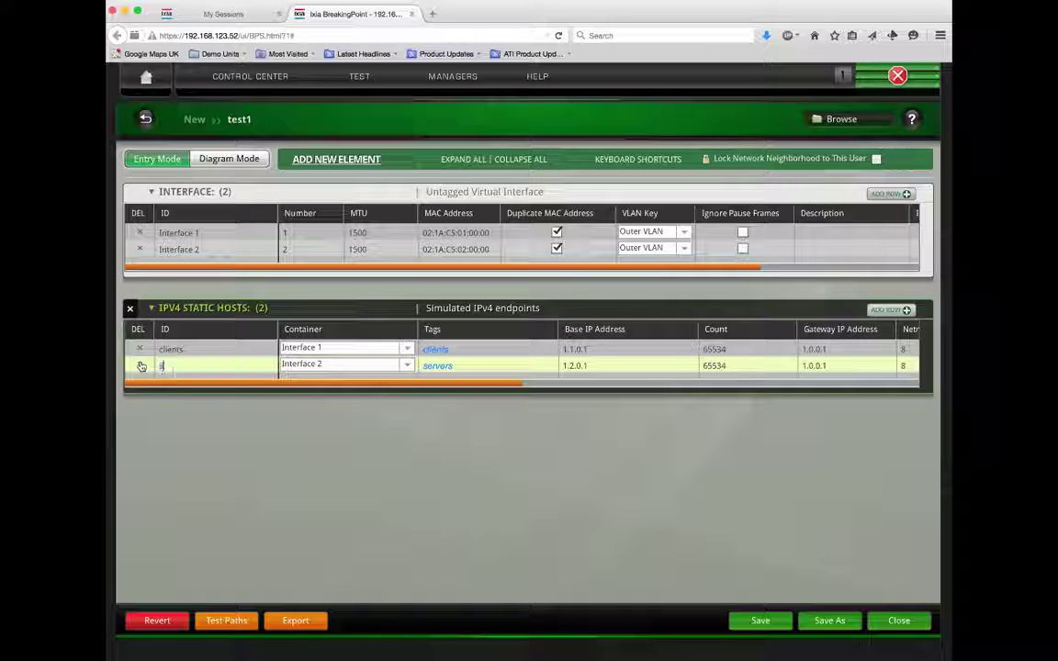
type("ervers")
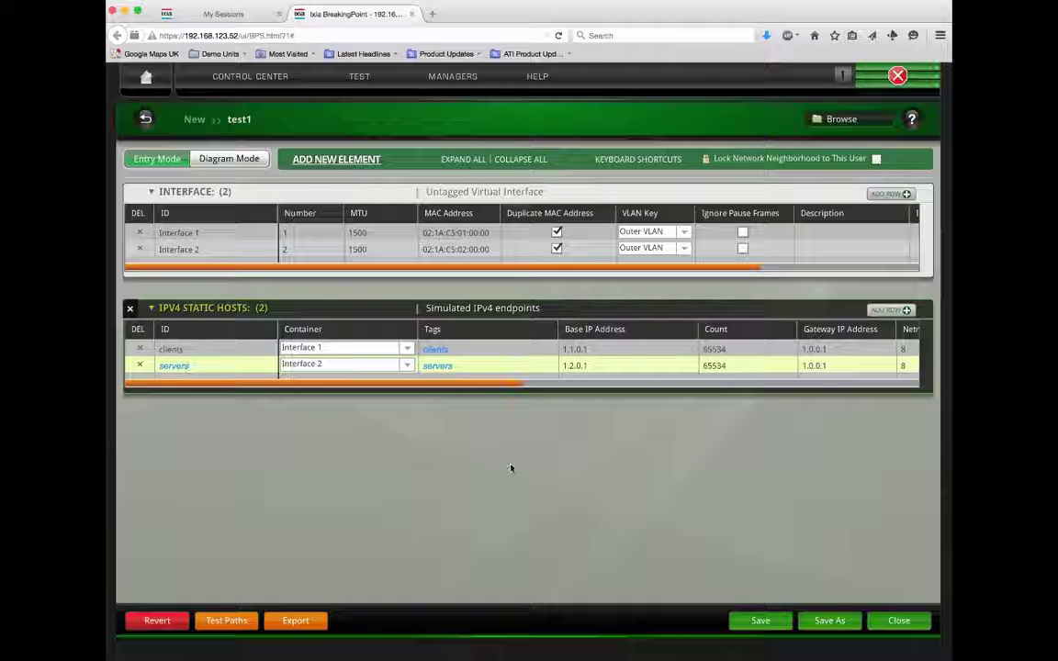
left_click(759, 622)
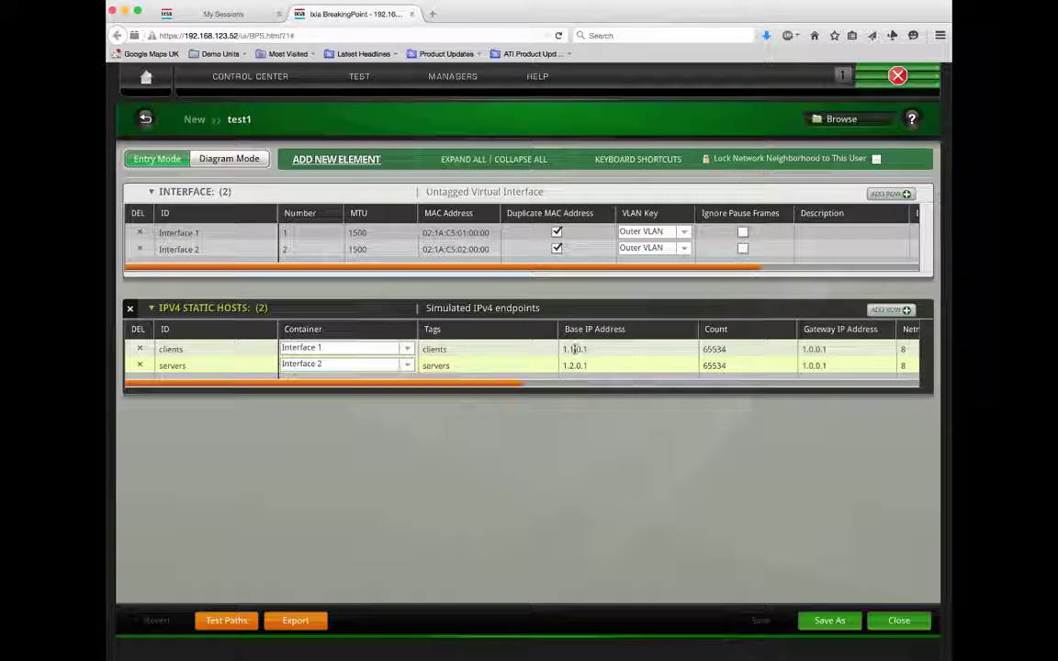
Add an IPv4 Router element to the neighborhood and give it a second router row.
left_click(310, 163)
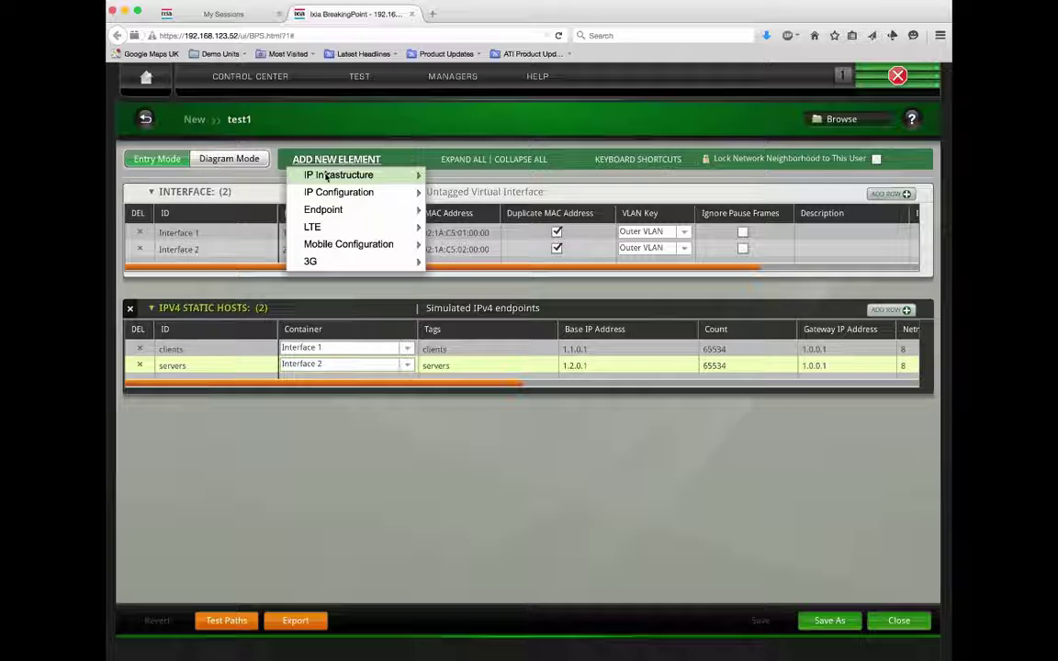
mouse_move(326, 177)
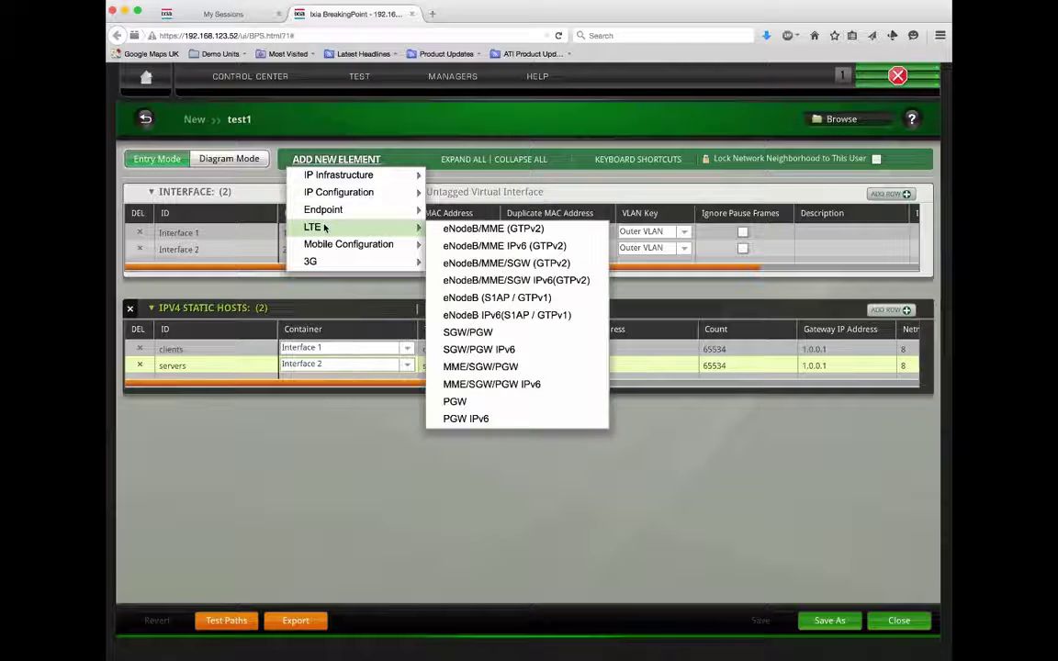
mouse_move(326, 243)
mouse_move(324, 266)
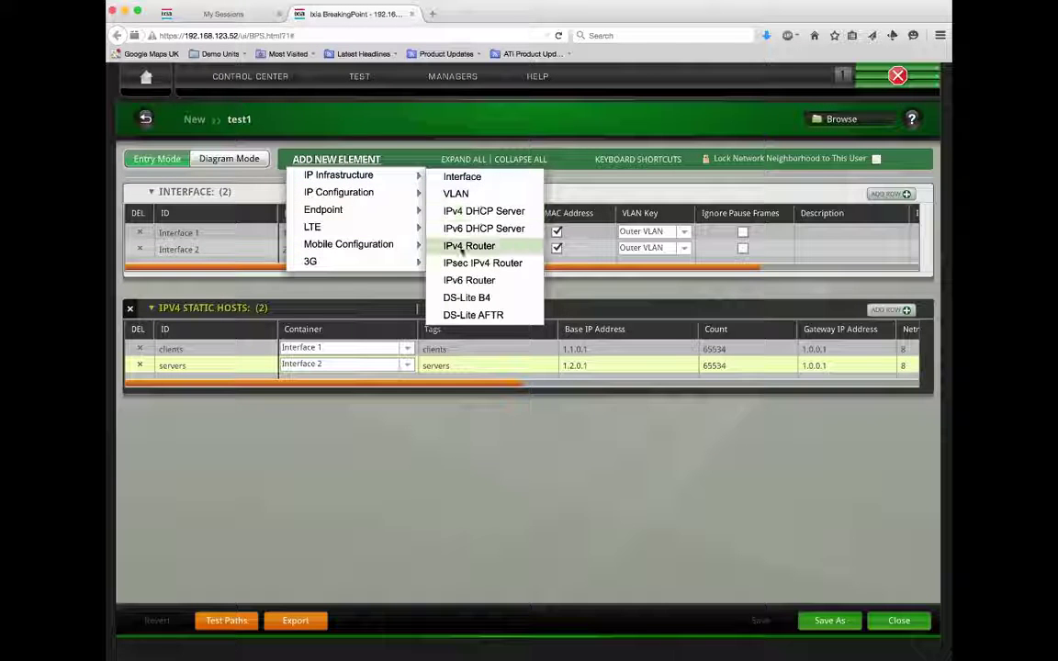
left_click(455, 246)
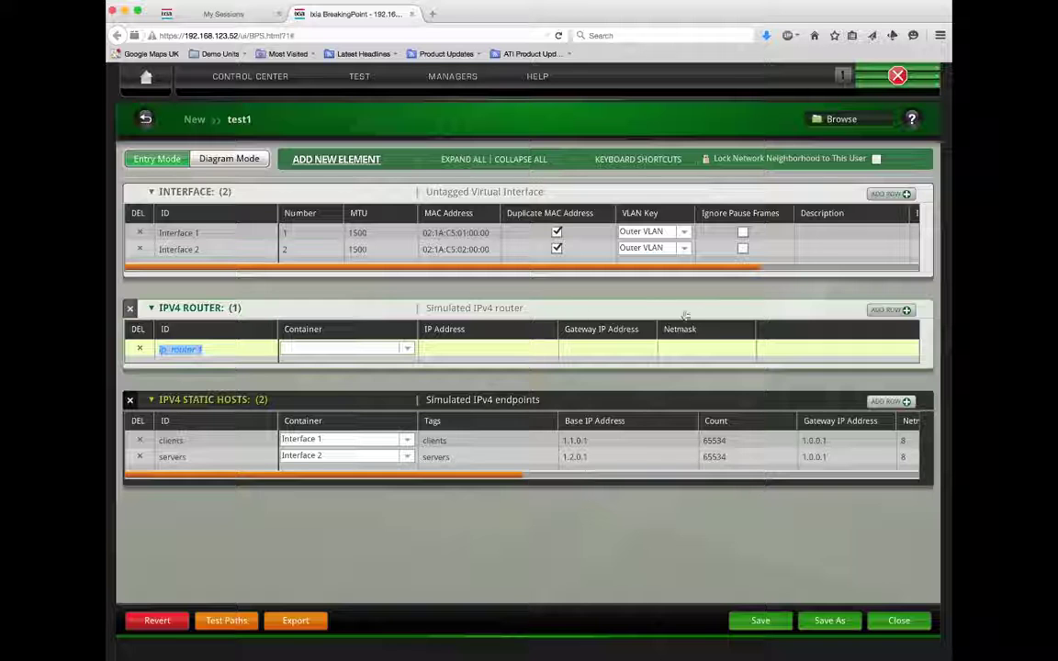
left_click(907, 310)
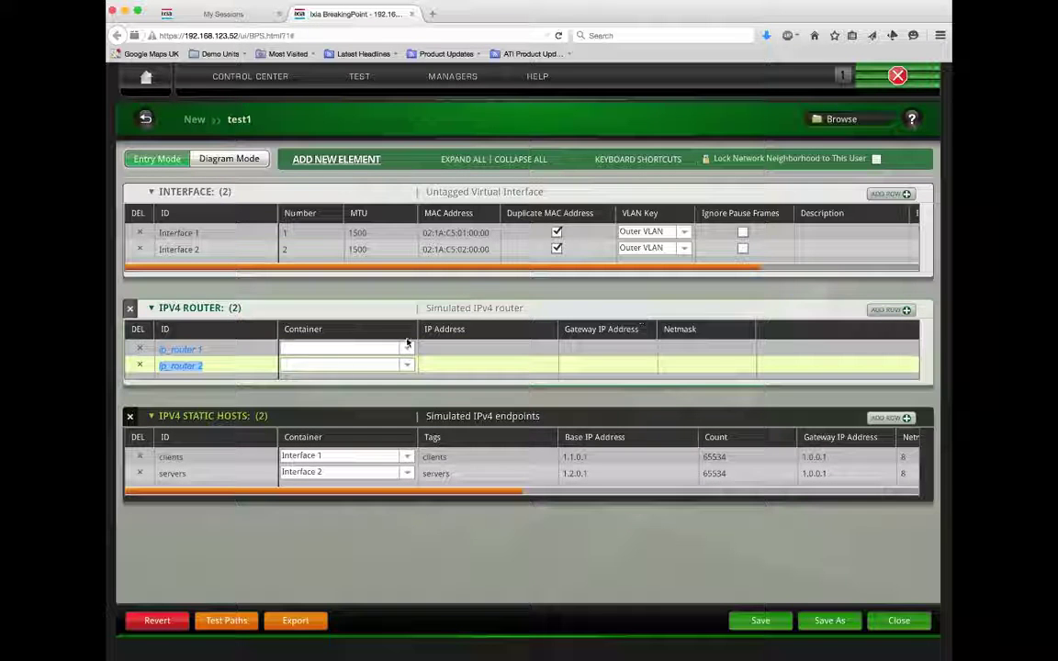
Rename the first IPv4 router's ID to clientrouter.
left_click(211, 348)
left_click_drag(210, 349, 146, 355)
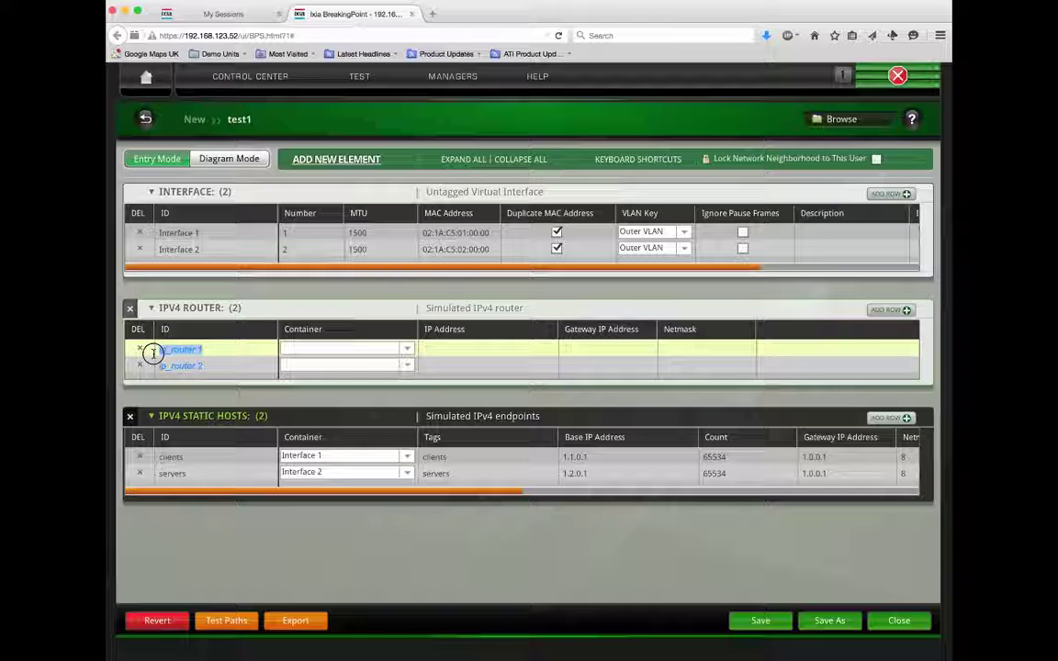
type("ilientrouter")
Rename the second IPv4 router's ID to serverrouter.
left_click(212, 366)
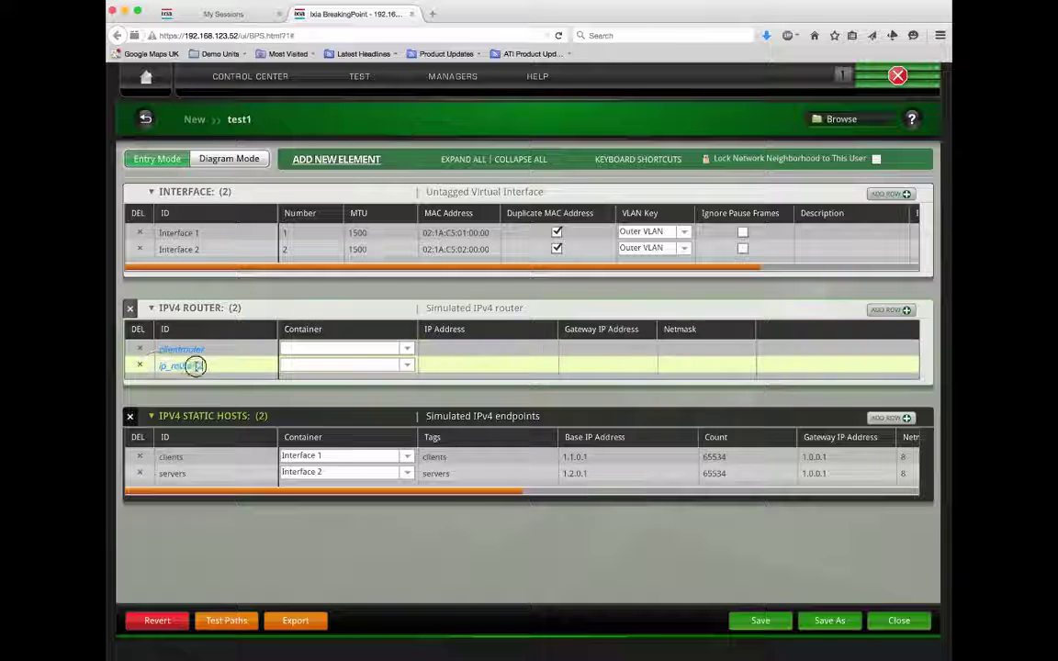
type("serverrou")
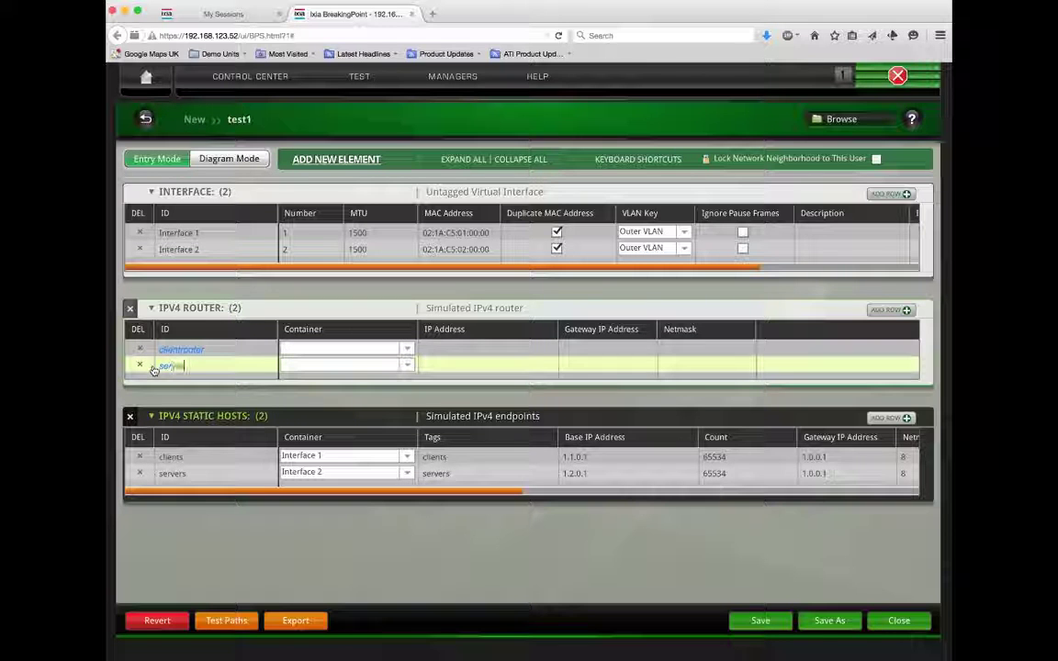
type("ter")
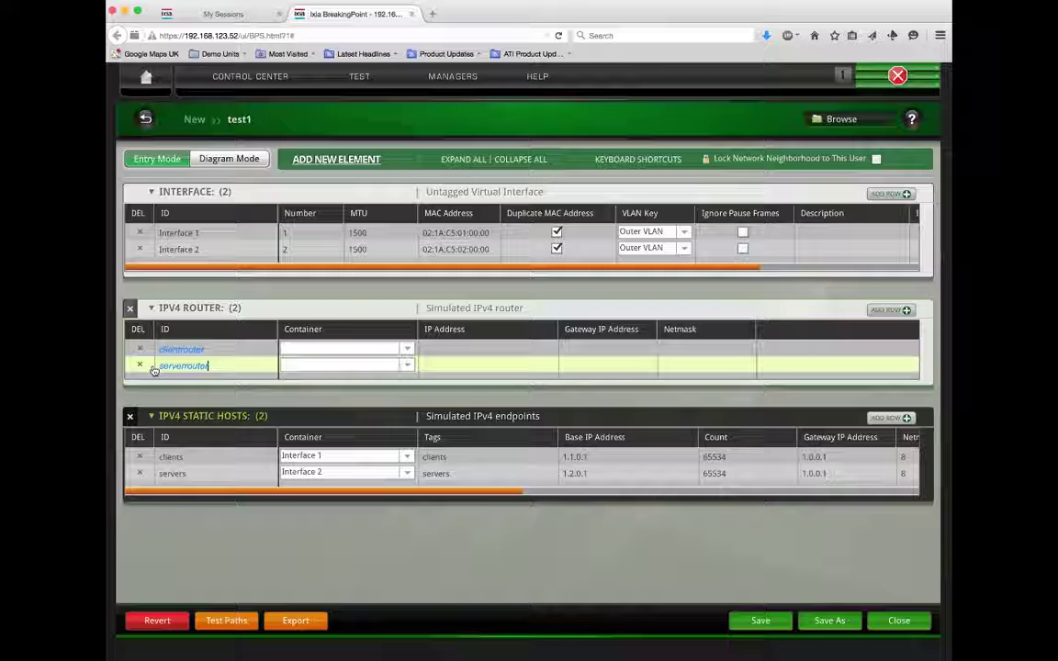
Set the IP address of clientrouter to 10.3.0.1 and that of serverrouter to 10.4.0.1.
left_click(446, 348)
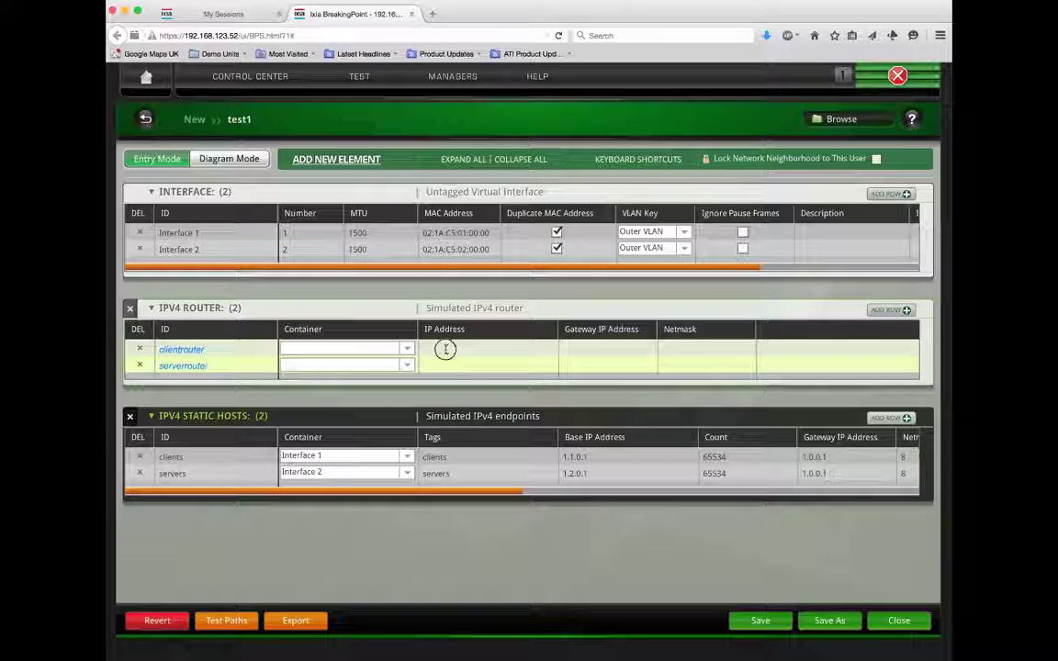
type("10")
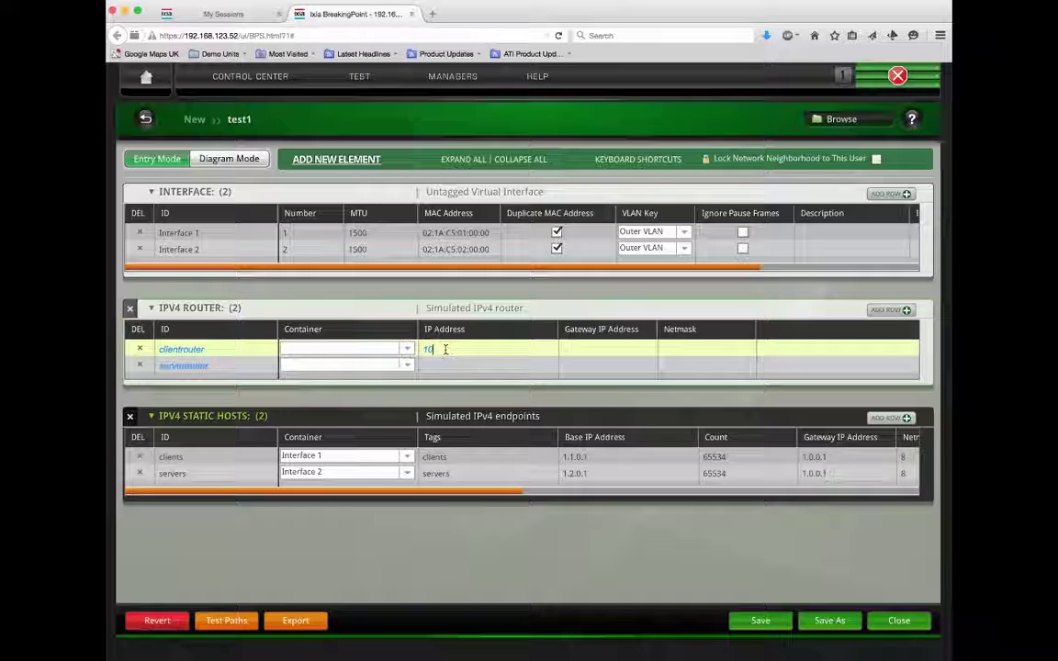
type(".3.1.1")
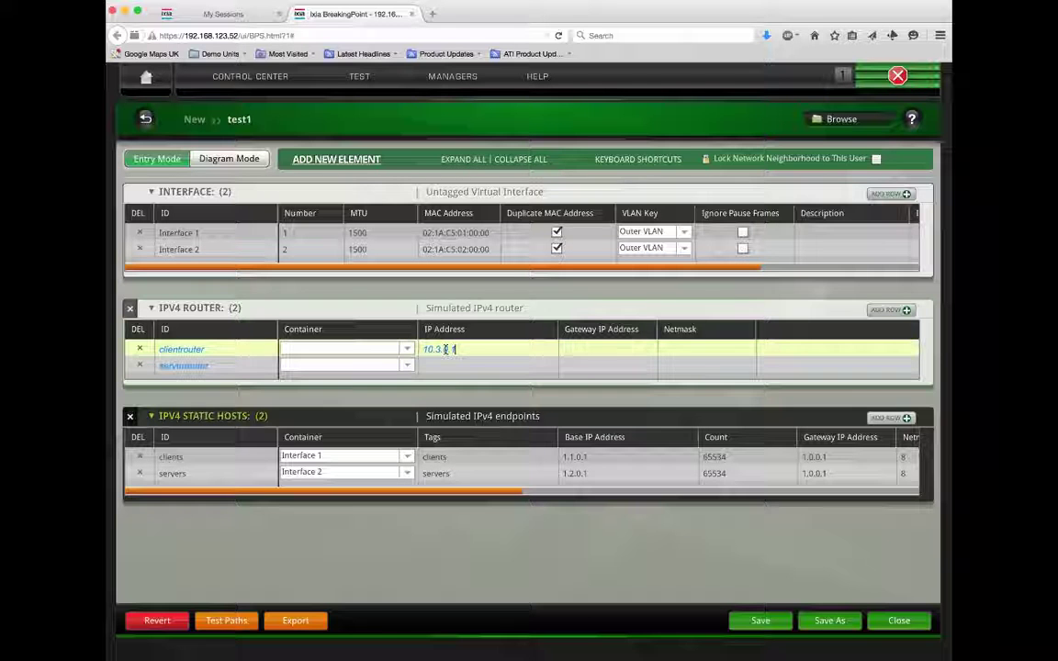
left_click(433, 366)
type("10.4.0.1")
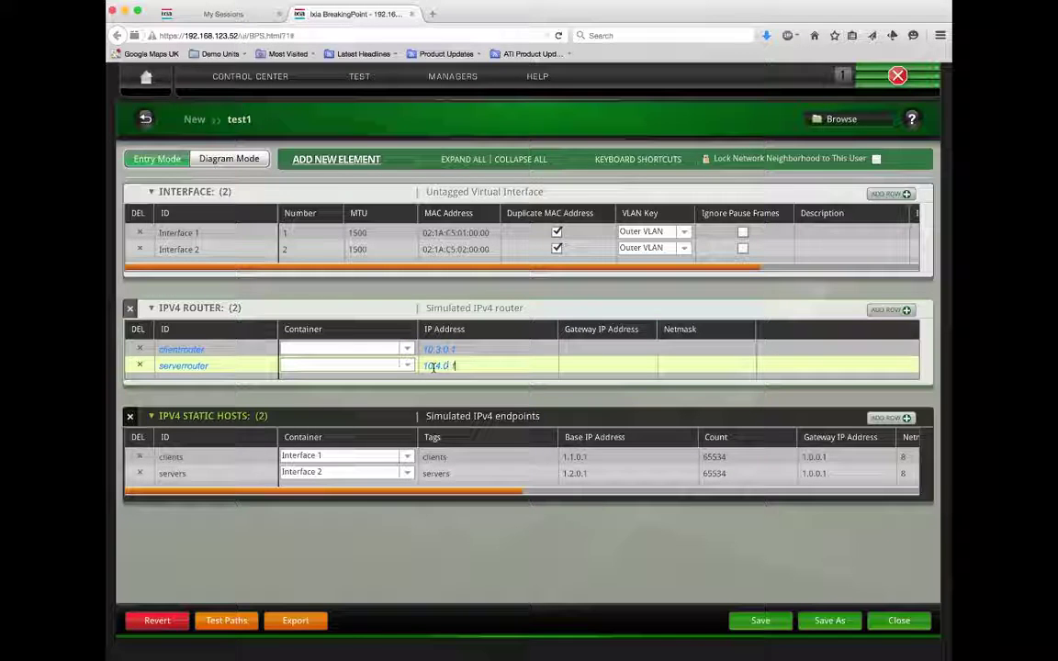
Set the gateway IP address of clientrouter to 10.4.0.1 and that of serverrouter to 10.3.0.1.
left_click(574, 349)
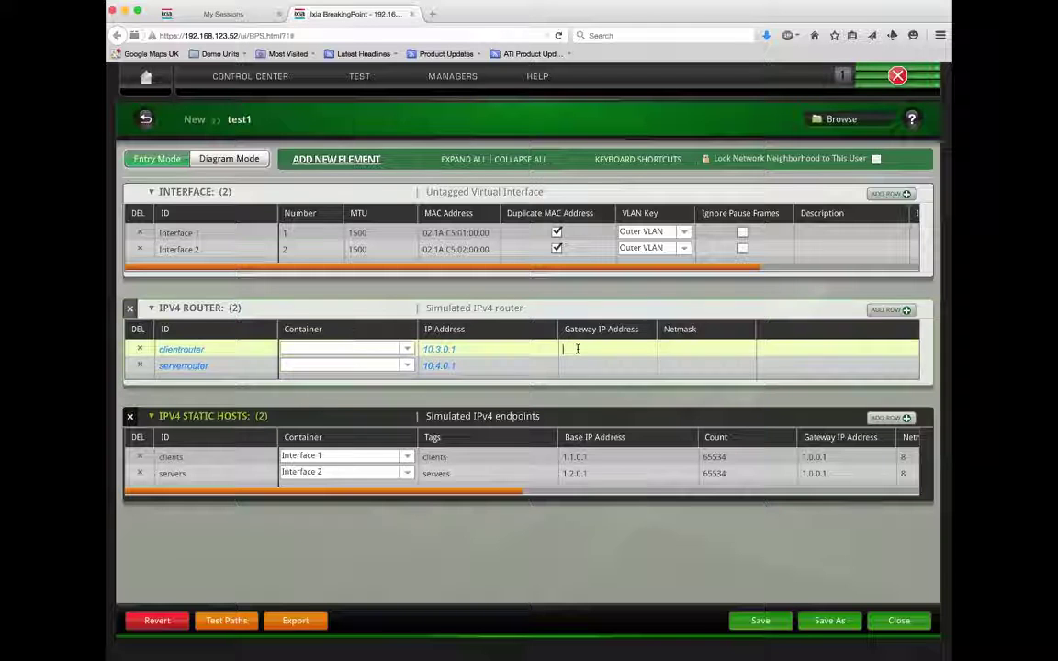
type("1")
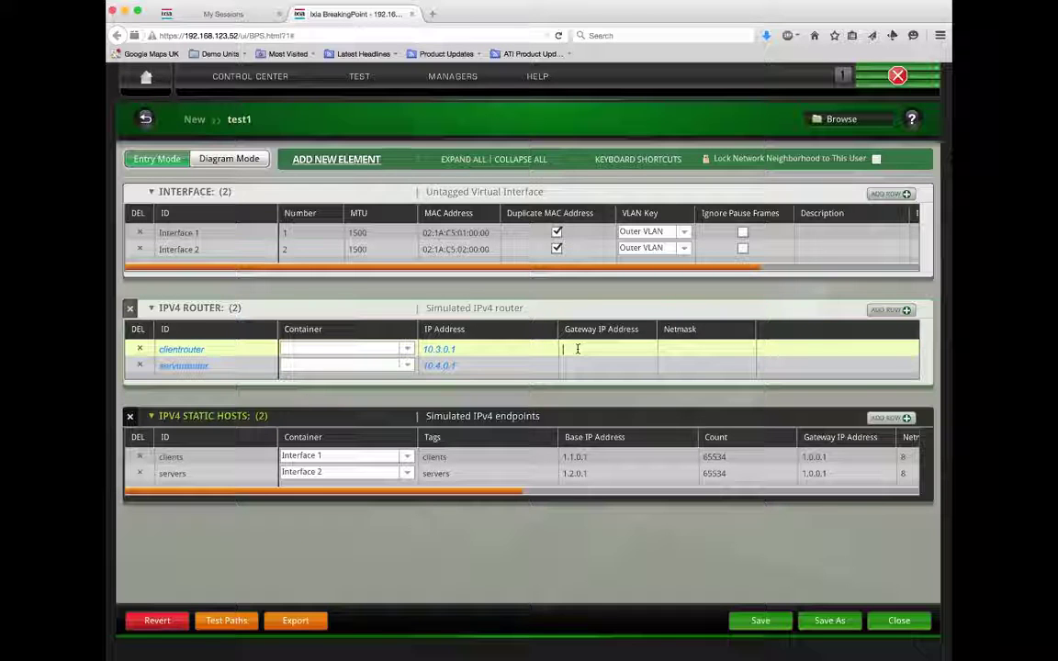
type("0.1.0.1")
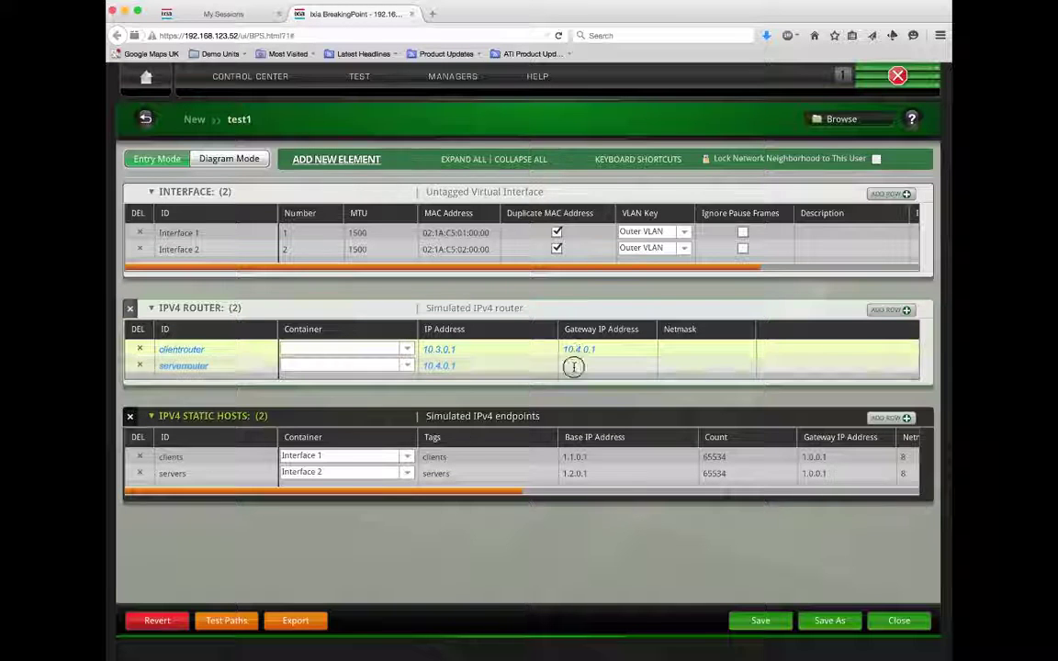
left_click(573, 366)
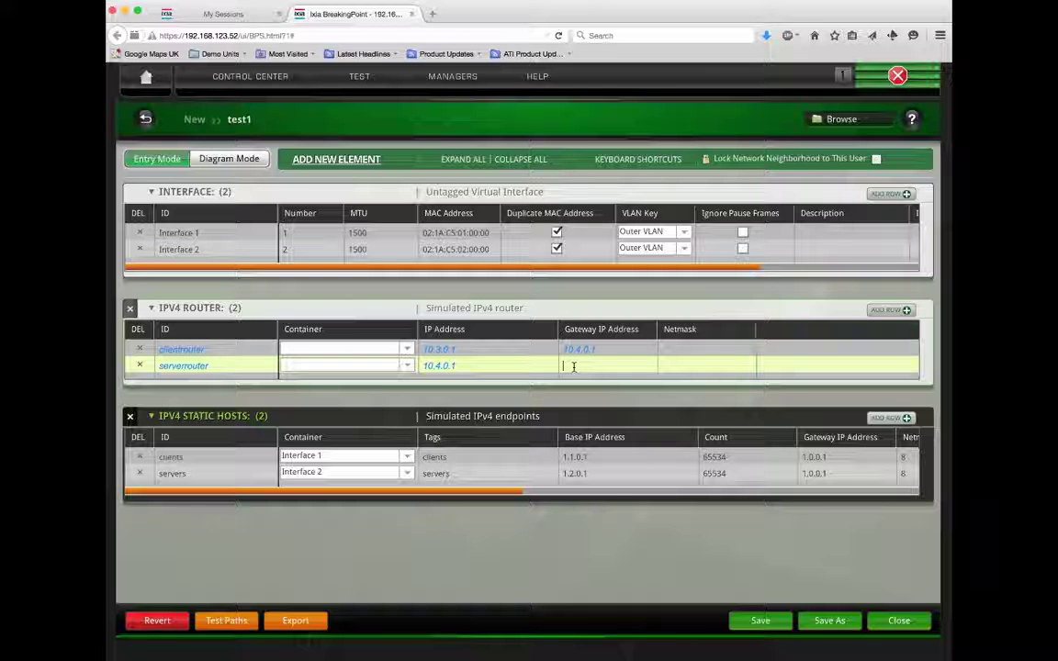
type("10.3.0.1")
key("Return")
Set the netmask of both IPv4 routers to 8.
left_click(688, 348)
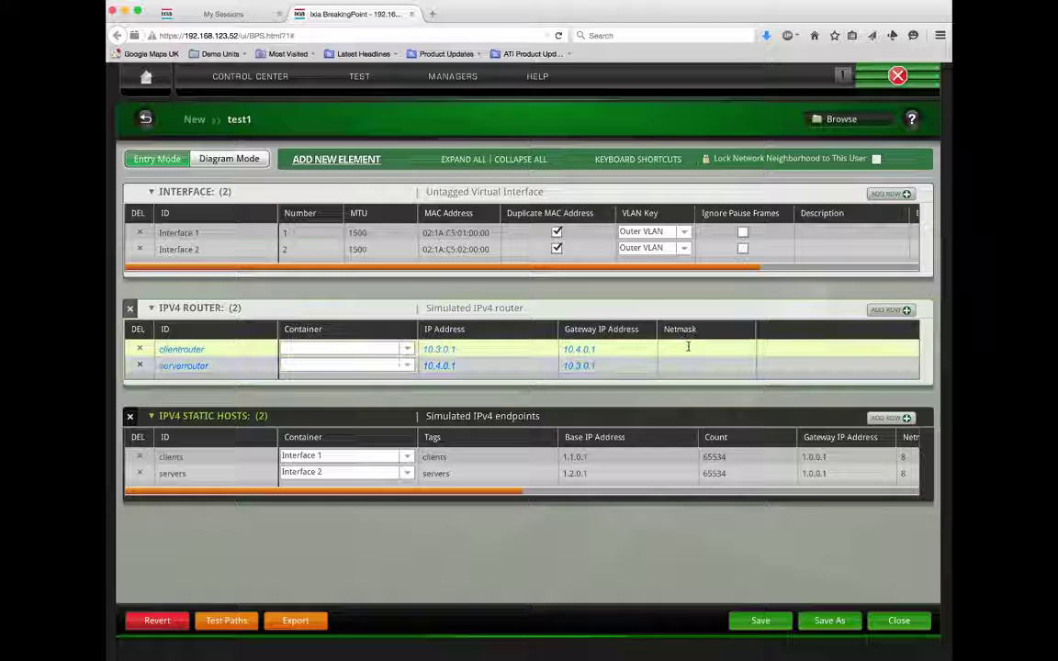
type("8")
left_click(682, 367)
type("8")
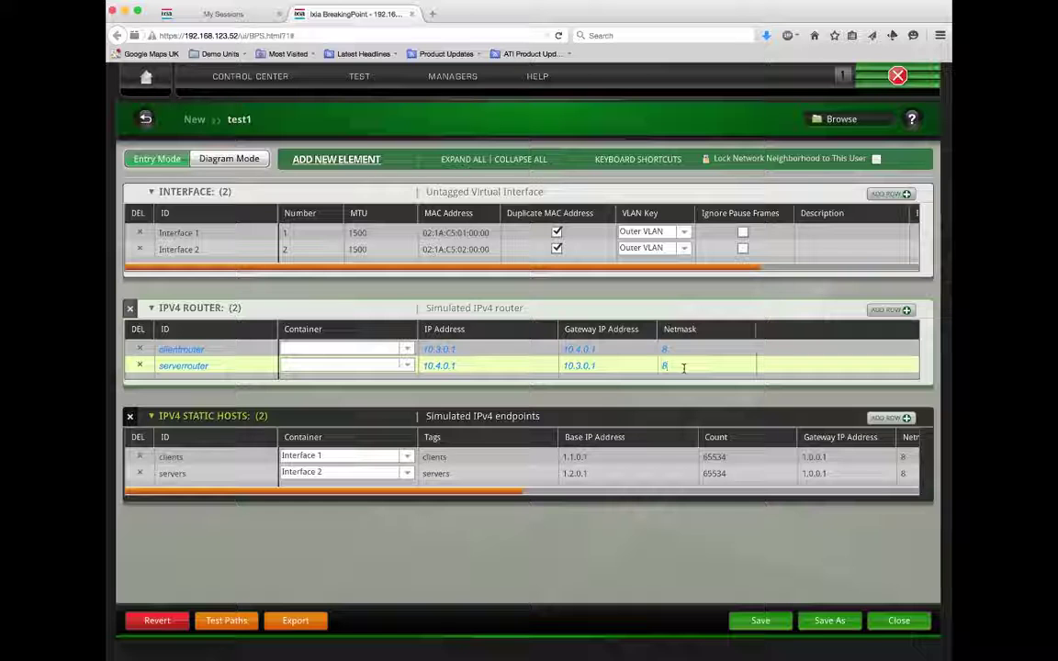
key("Return")
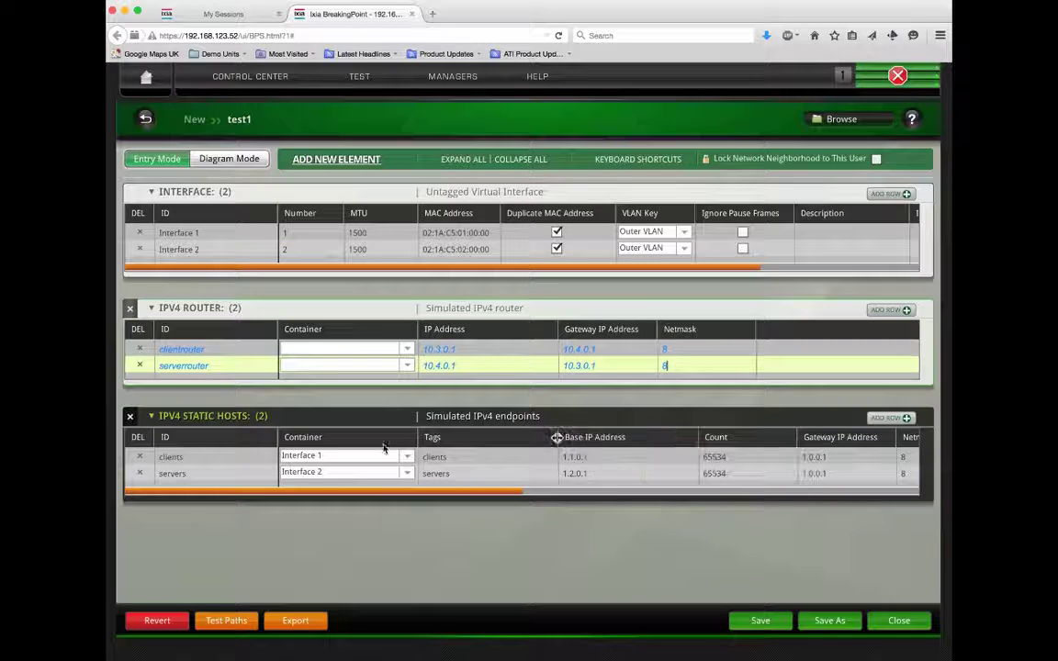
Clear the gateway IP address and netmask of the clients and servers rows in the IPv4 static hosts.
left_click(829, 457)
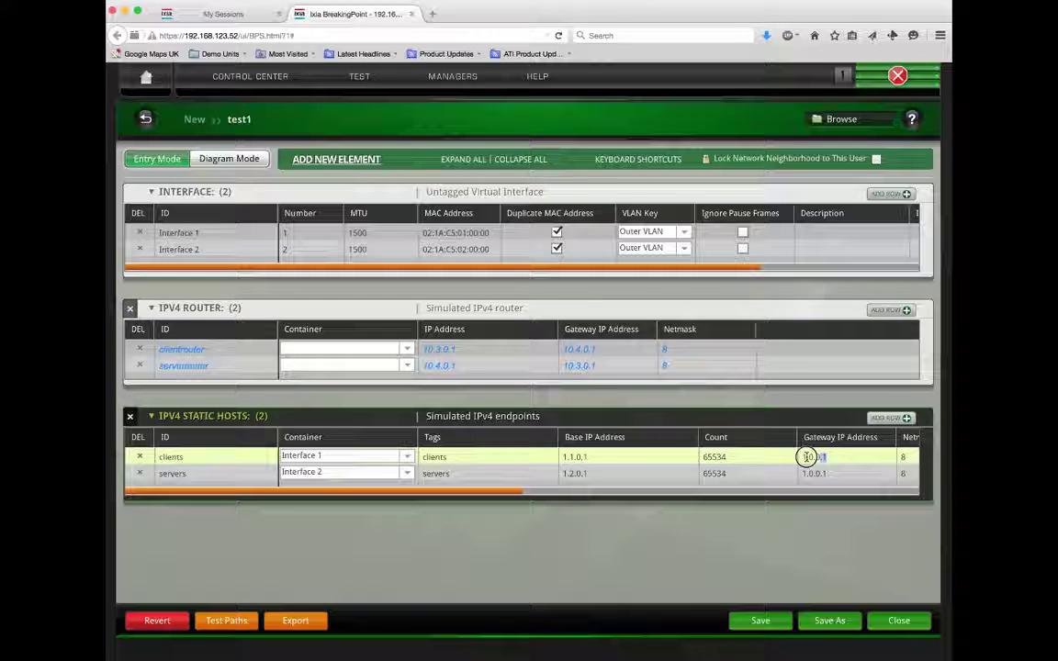
left_click(905, 474)
left_click(801, 476)
double_click(808, 474)
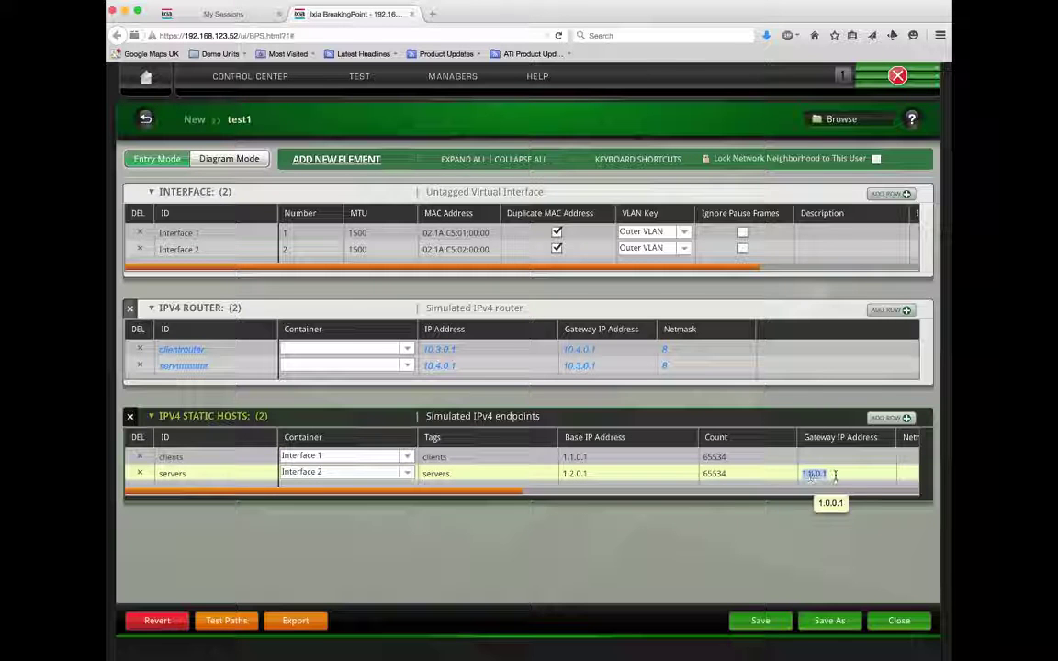
key("BackSpace")
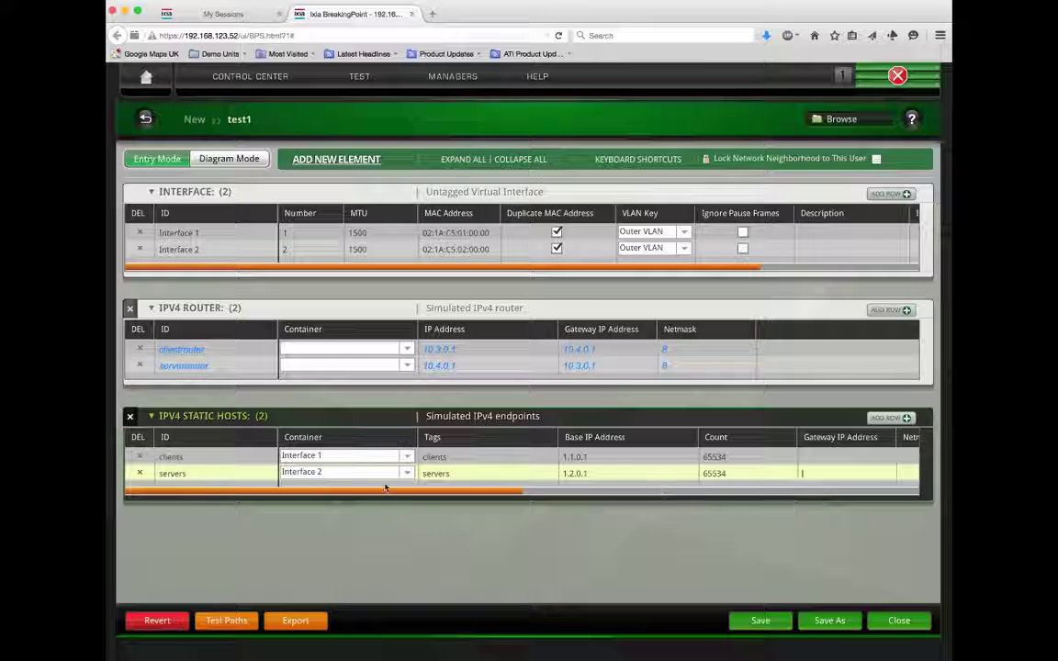
Assign the clients static hosts to the clientrouter container and the servers static hosts to the serverrouter container.
left_click(406, 458)
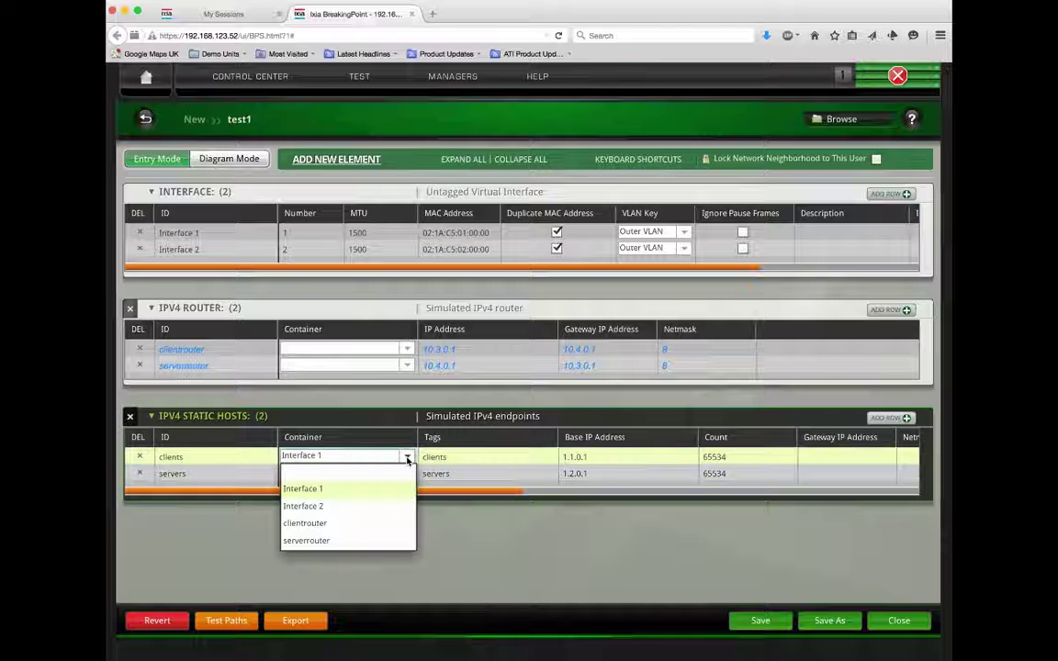
left_click(305, 524)
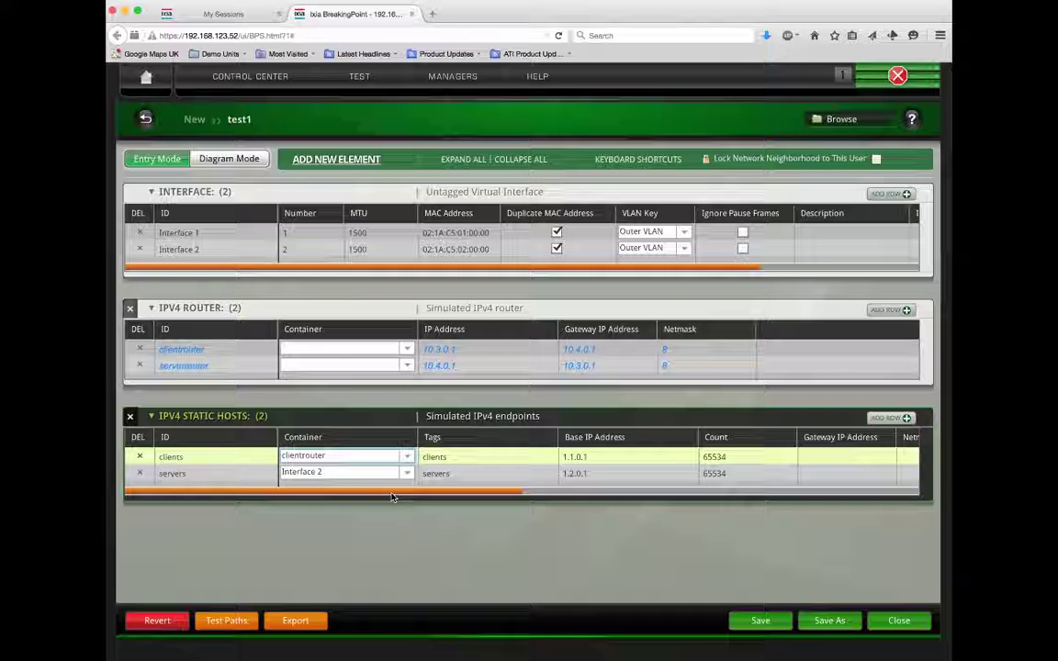
left_click(407, 473)
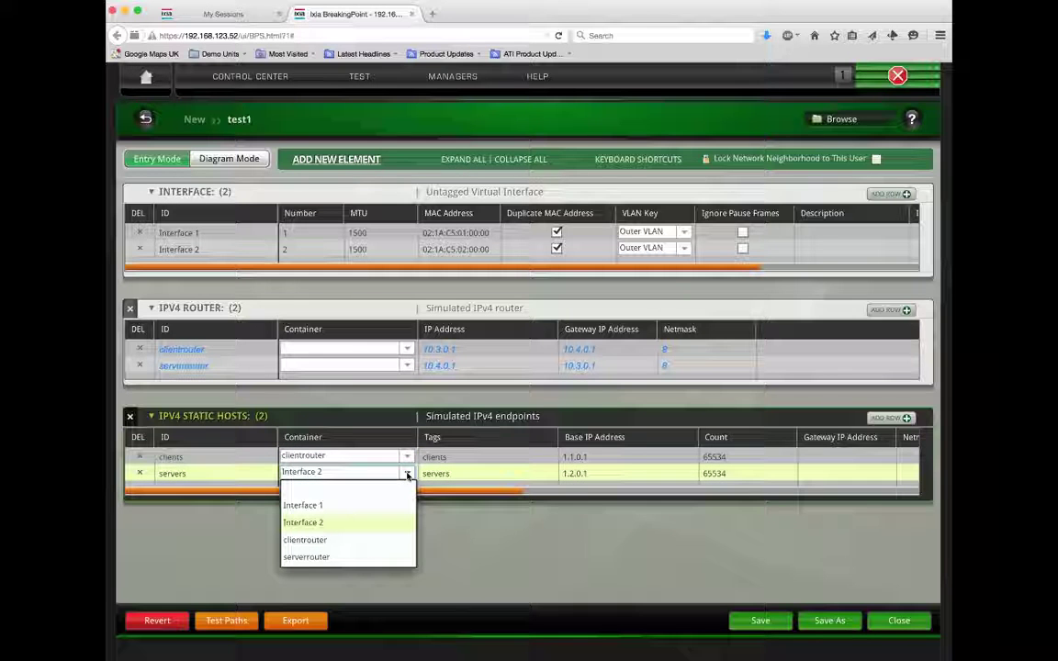
left_click(308, 557)
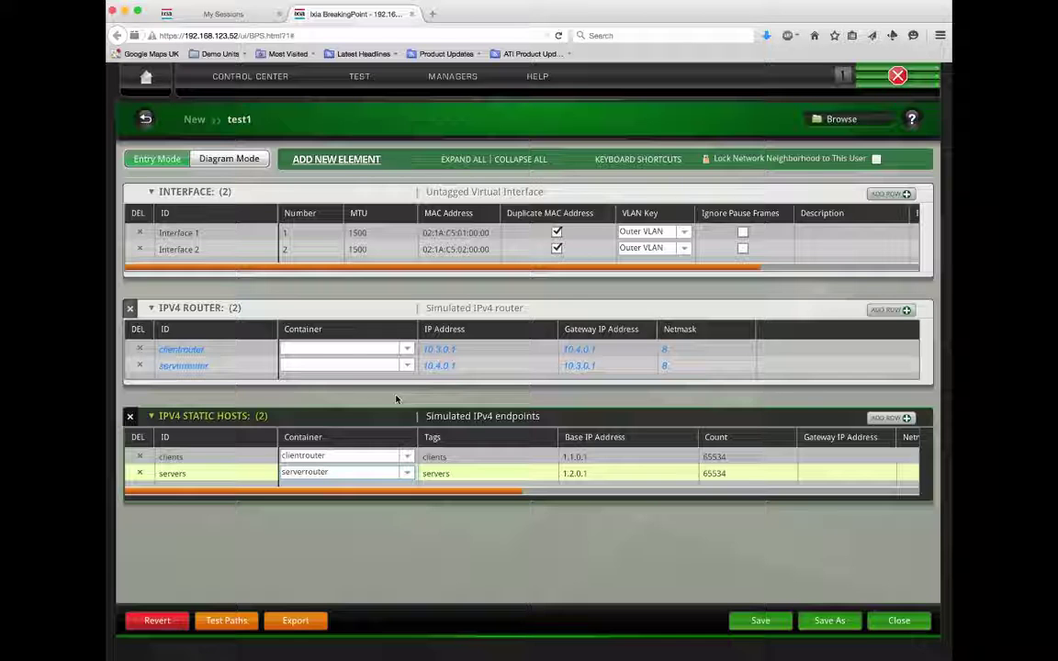
Set the container of clientrouter to Interface 1 and of serverrouter to Interface 2, and save the neighborhood.
left_click(407, 349)
left_click(311, 380)
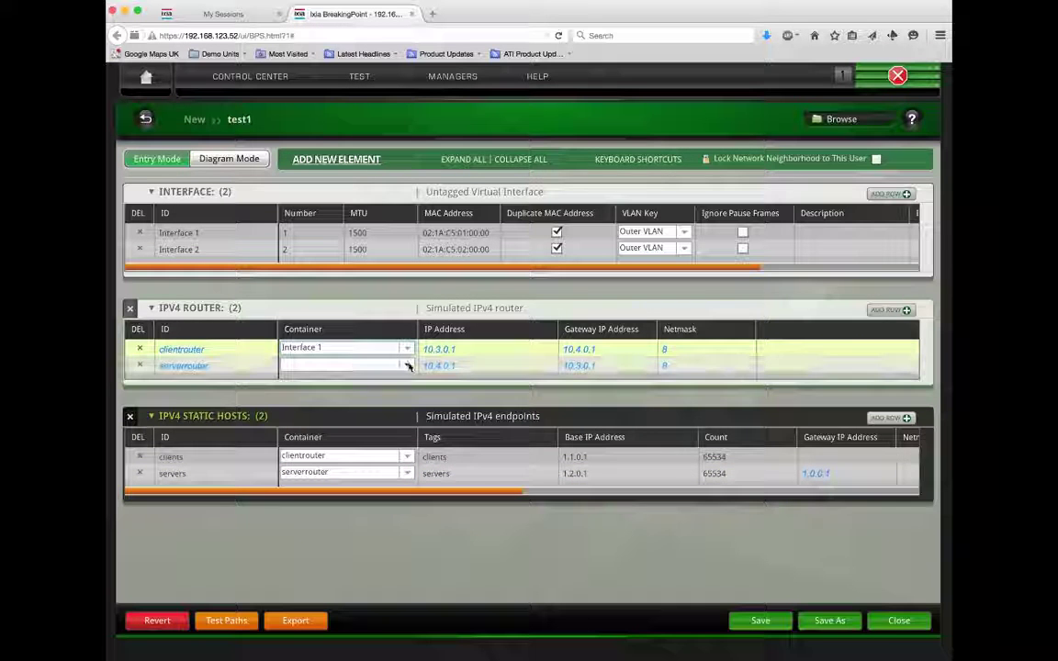
left_click(407, 366)
left_click(312, 413)
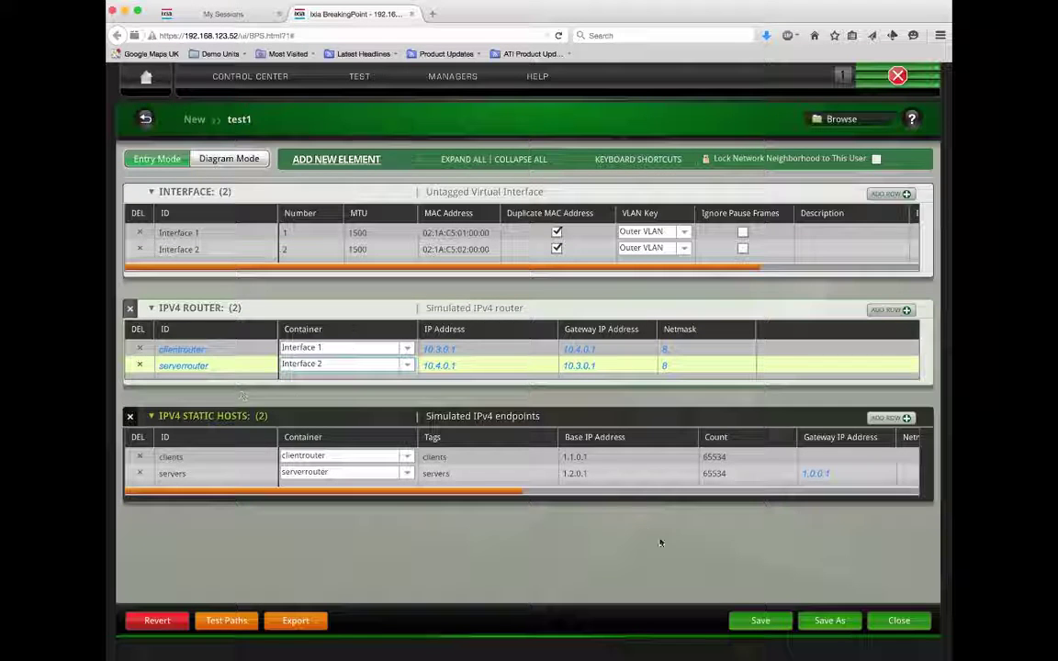
left_click(759, 622)
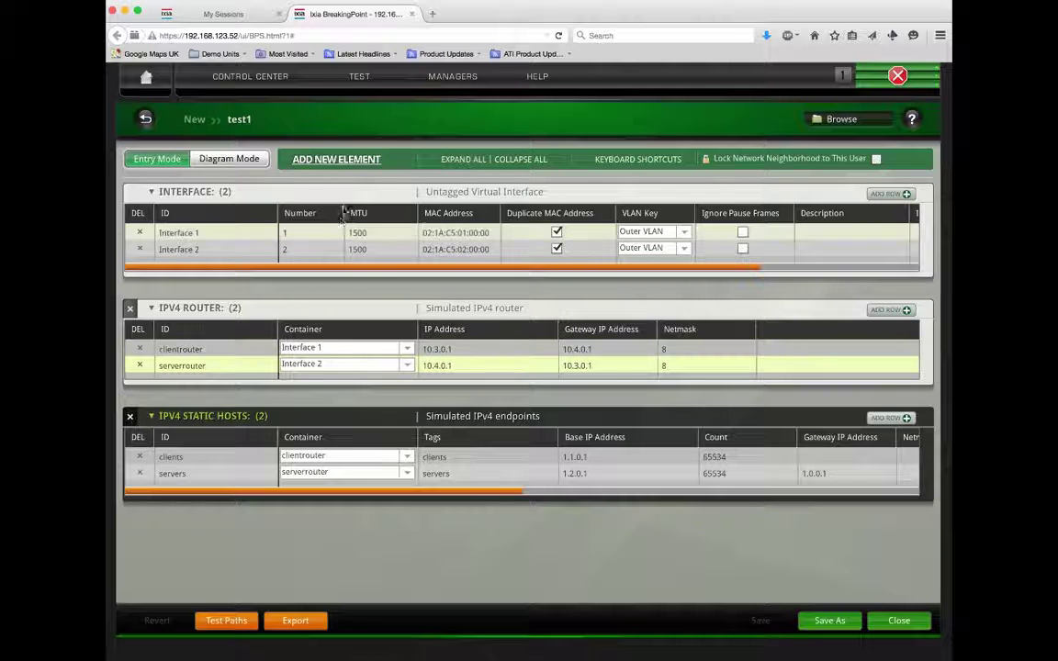
Add a VLAN element to the neighborhood and give it a second VLAN row.
left_click(331, 161)
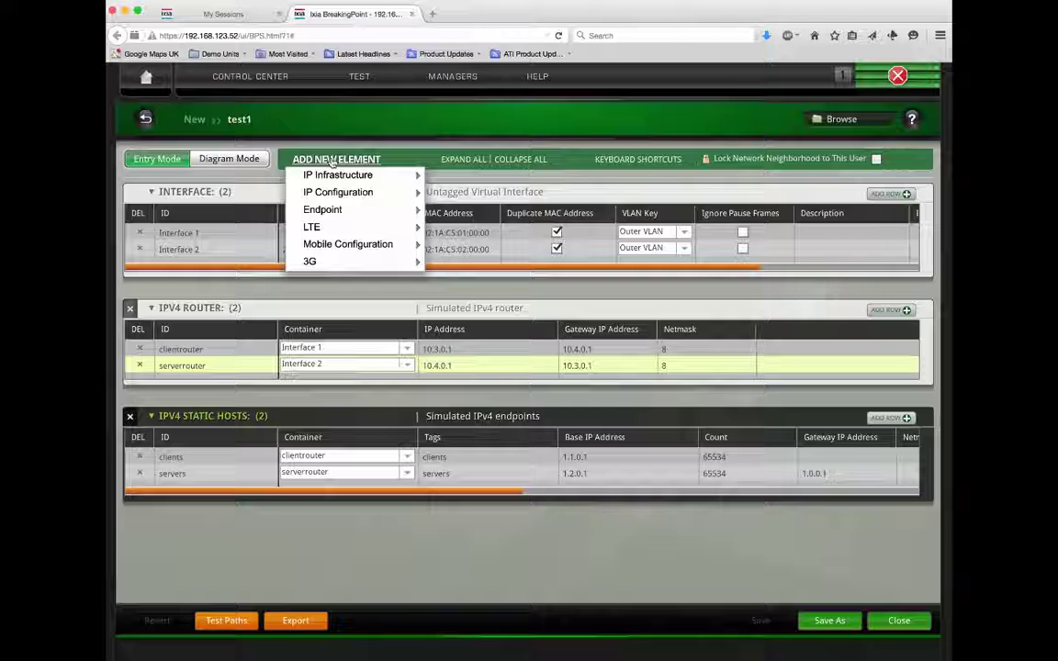
mouse_move(332, 179)
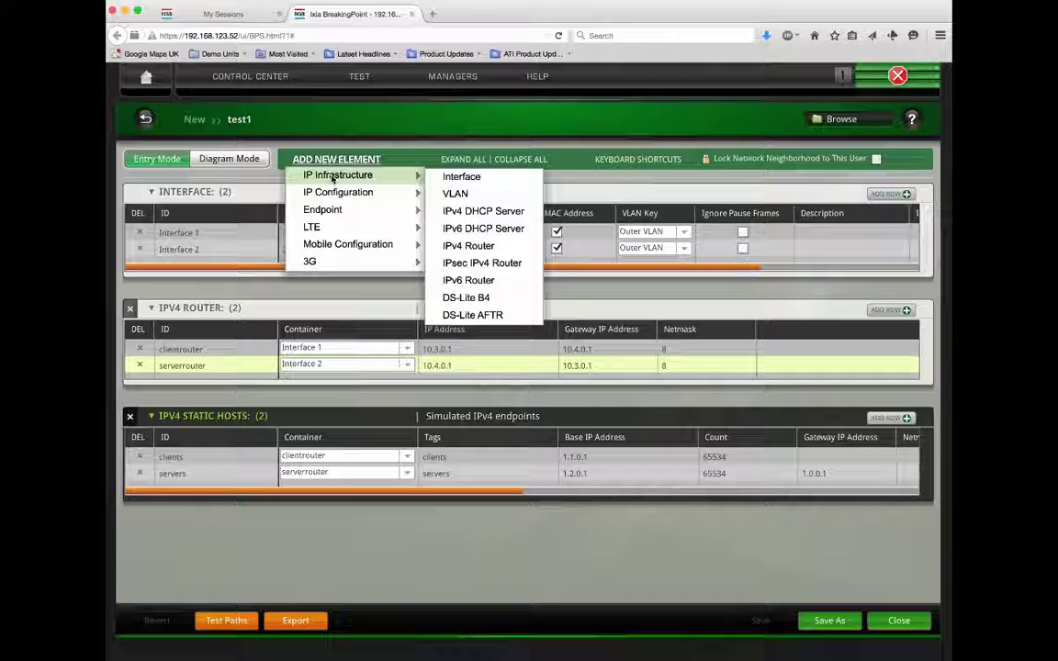
left_click(457, 194)
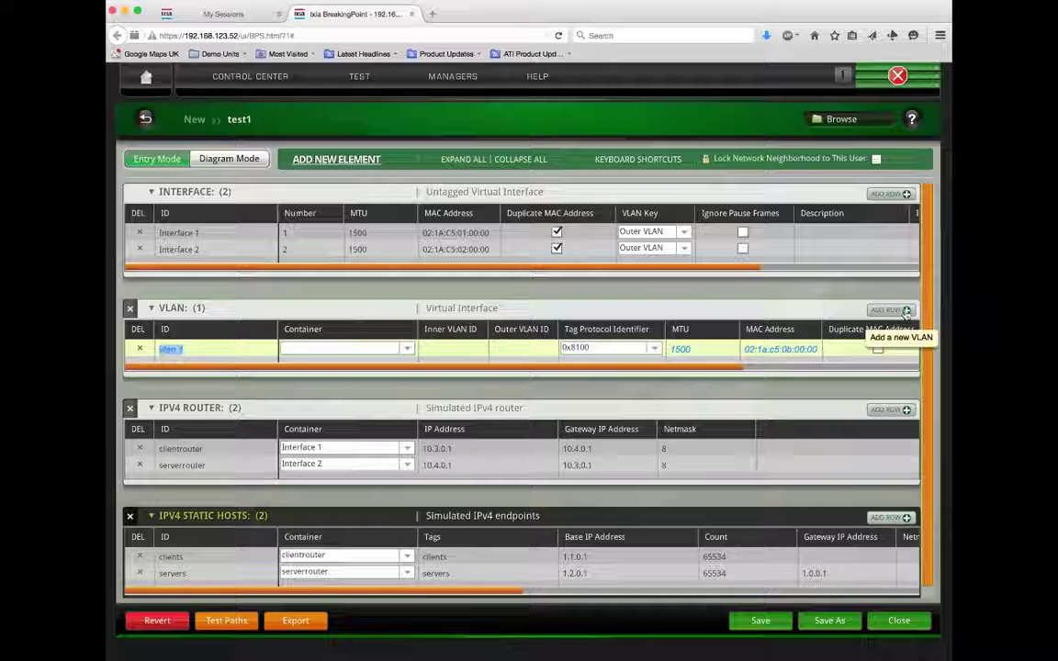
left_click(905, 311)
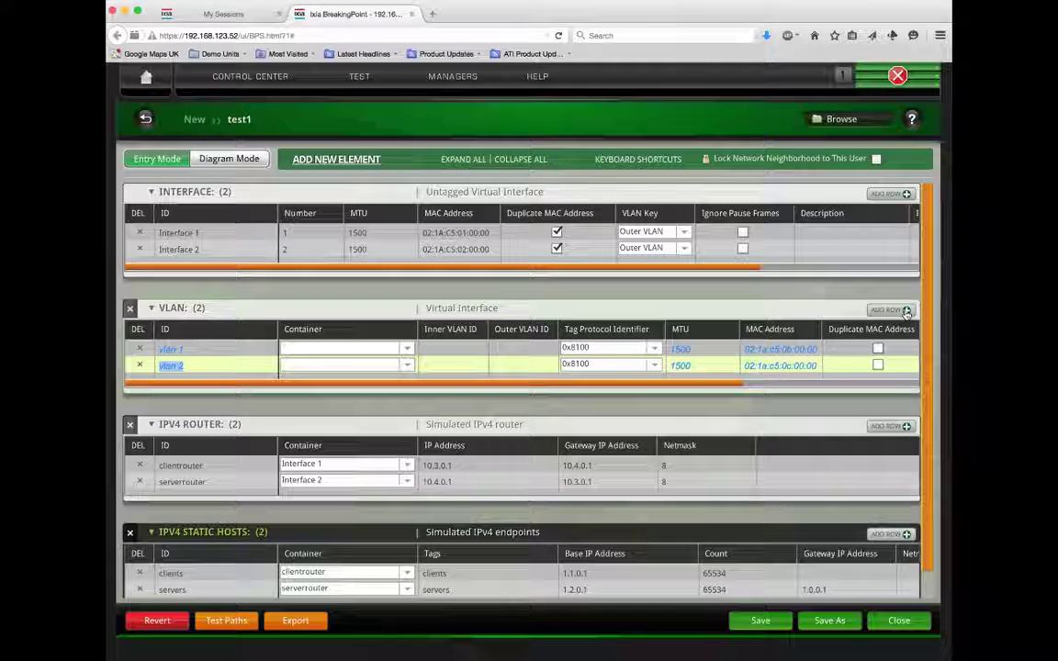
Rename the first VLAN's ID to clientsvlan and the second VLAN's ID to serversvlan.
left_click(184, 349)
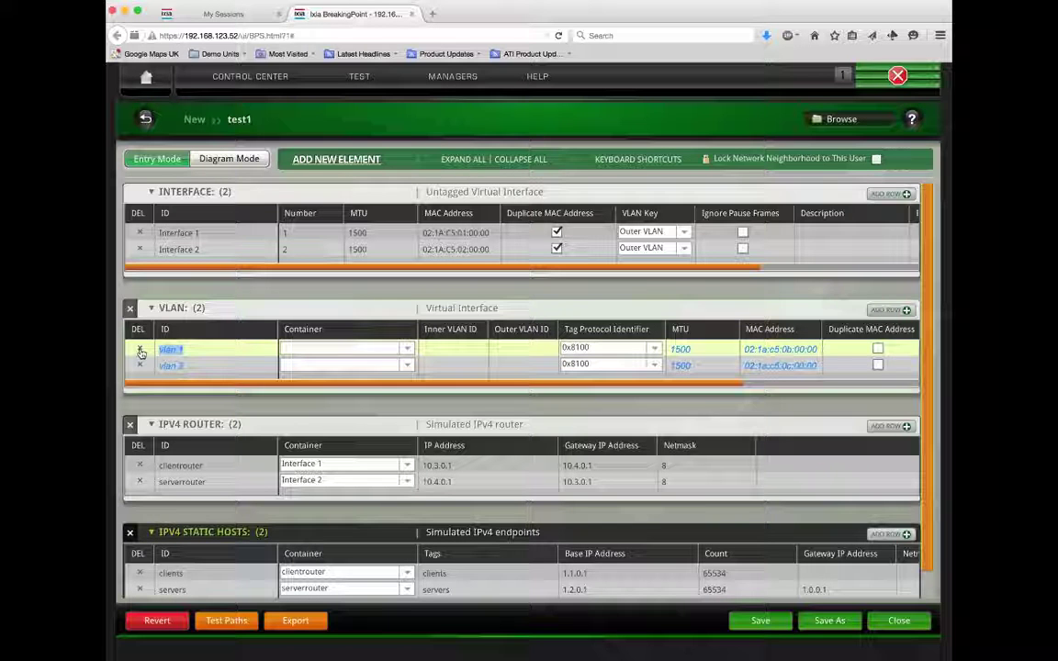
type("client")
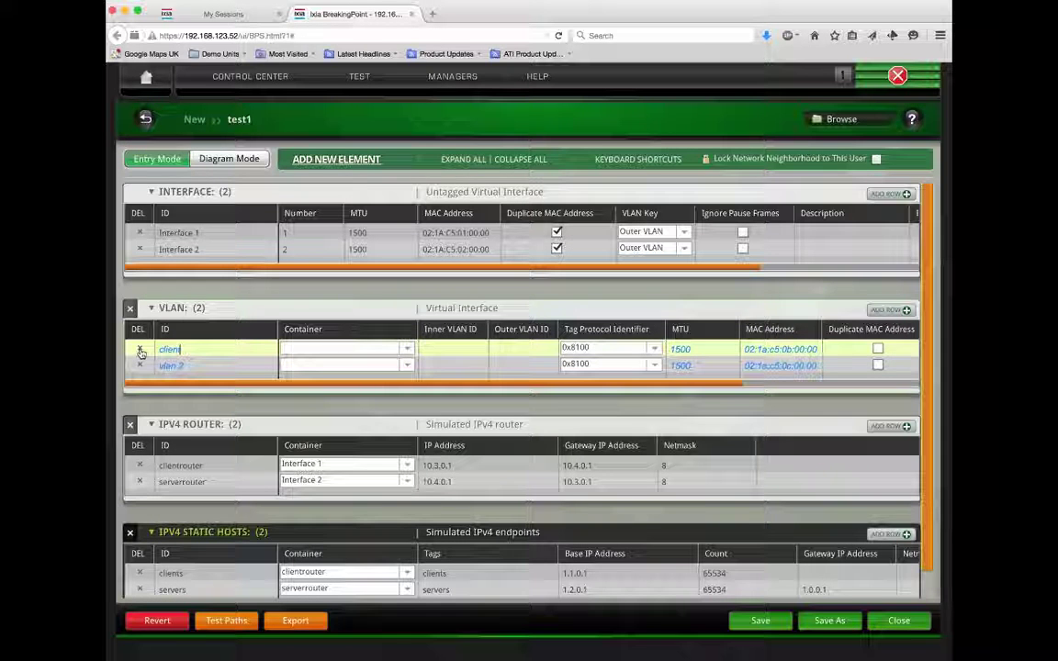
type("svlan")
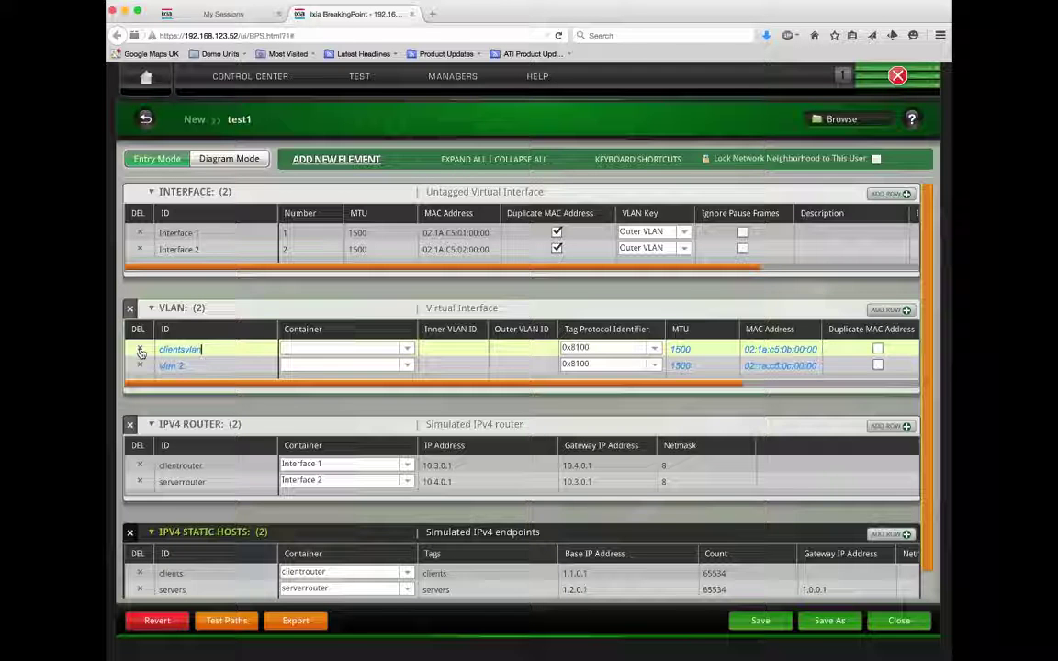
left_click(170, 364)
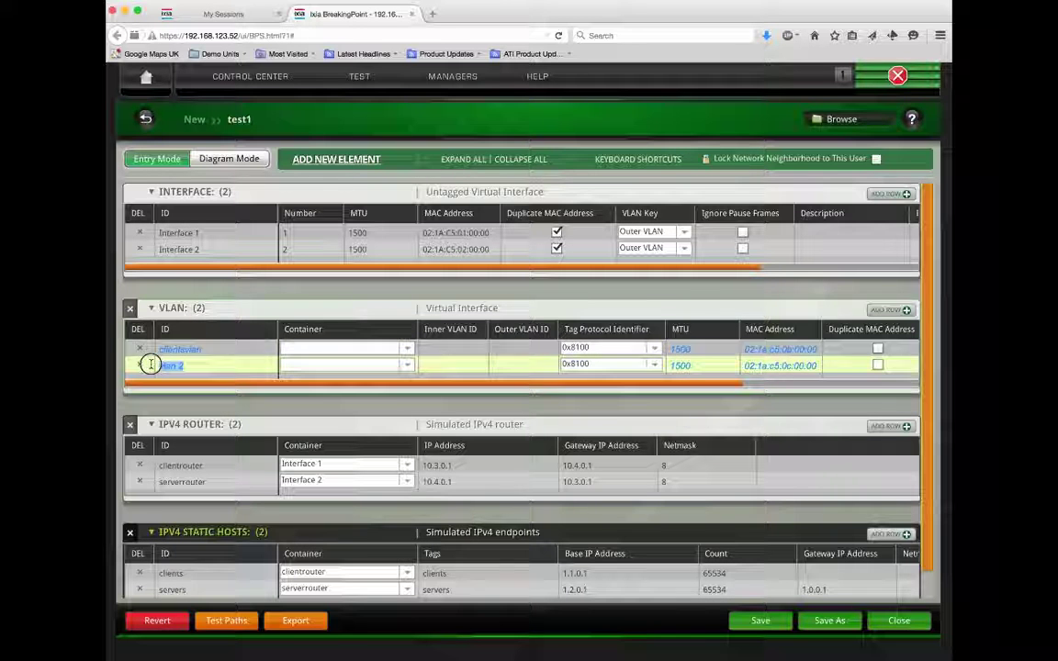
type("serversvlan")
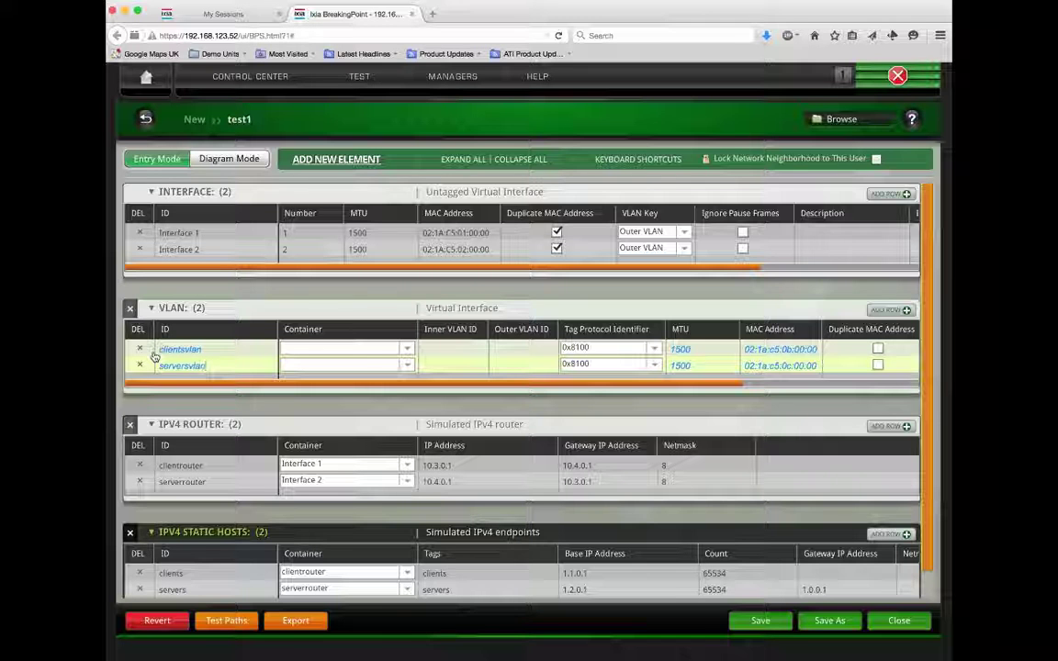
Set the Inner VLAN ID of both clientsvlan and serversvlan to 101.
left_click(452, 349)
type("101")
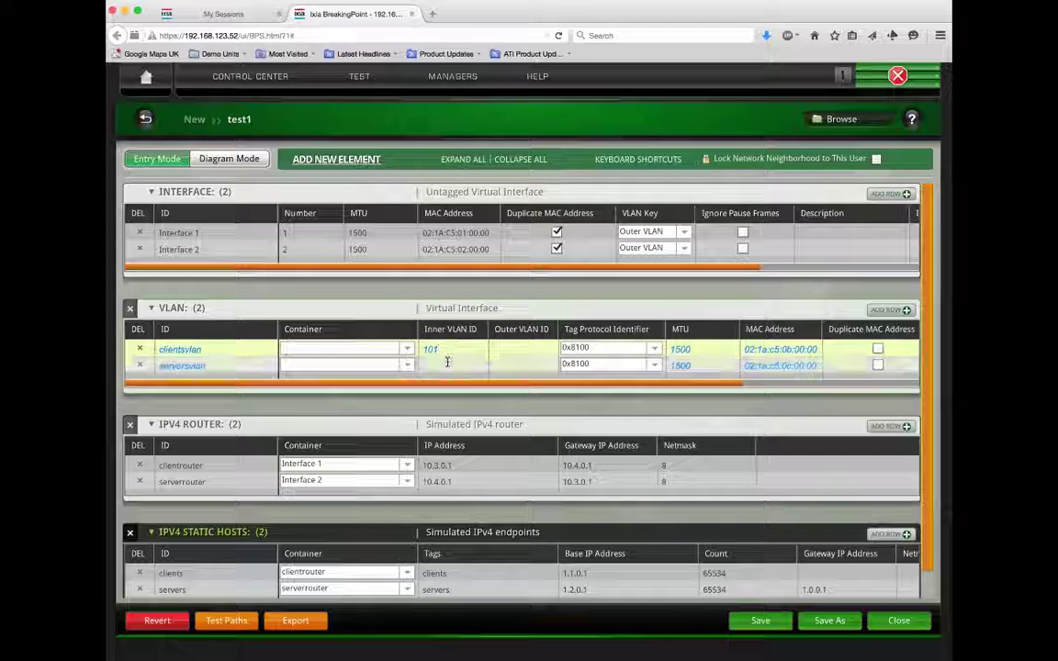
left_click(441, 365)
type("10")
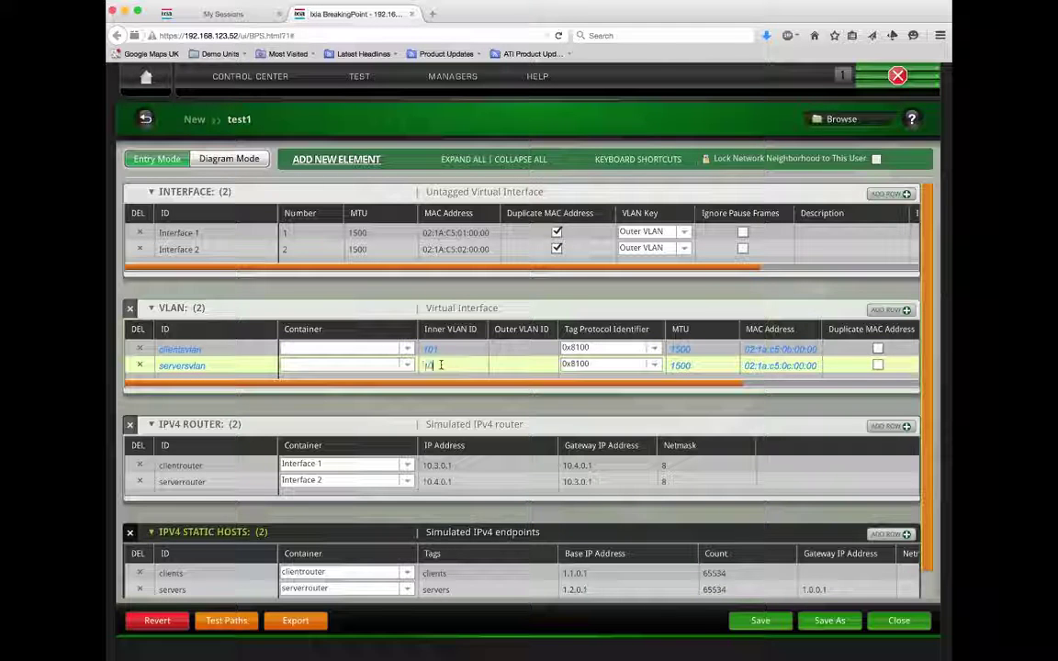
type("1")
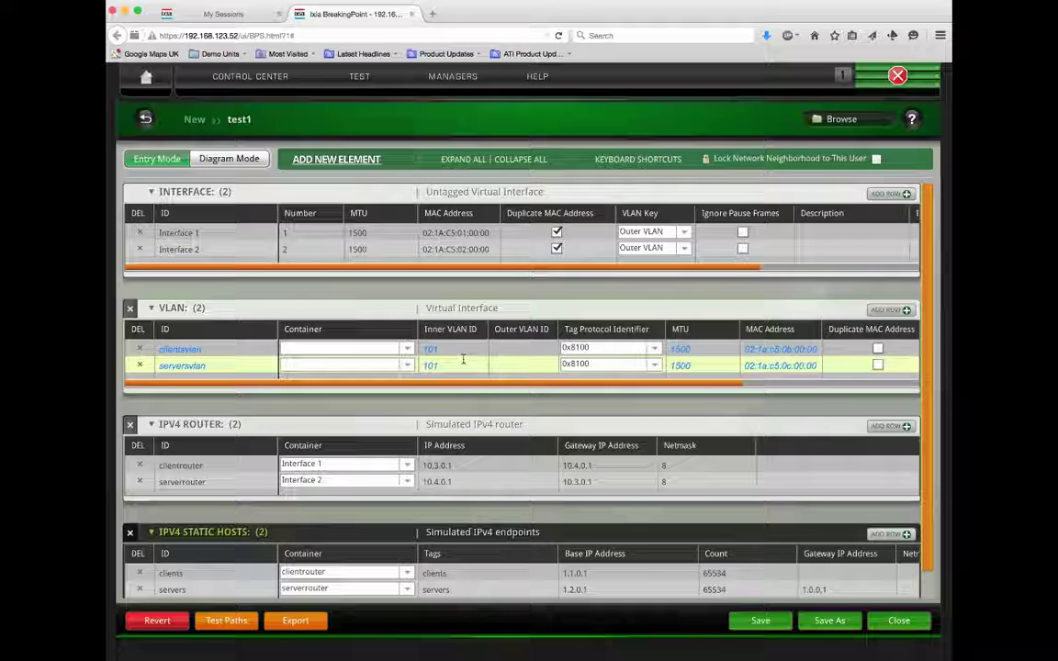
left_click(448, 349)
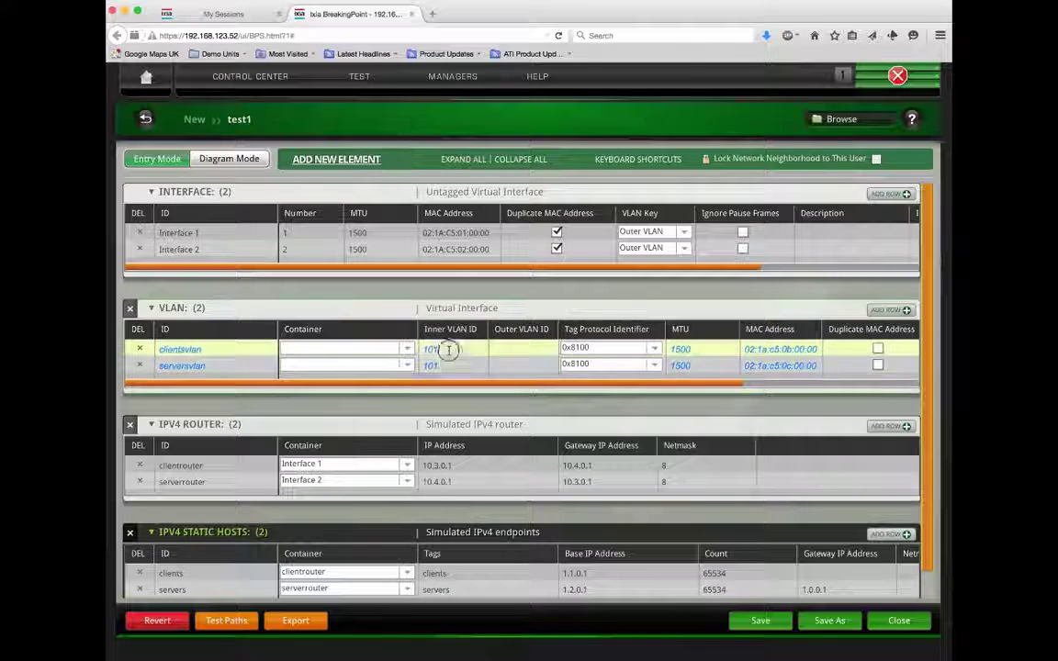
Set the container of clientsvlan to Interface 1 and of serversvlan to Interface 2.
left_click(407, 350)
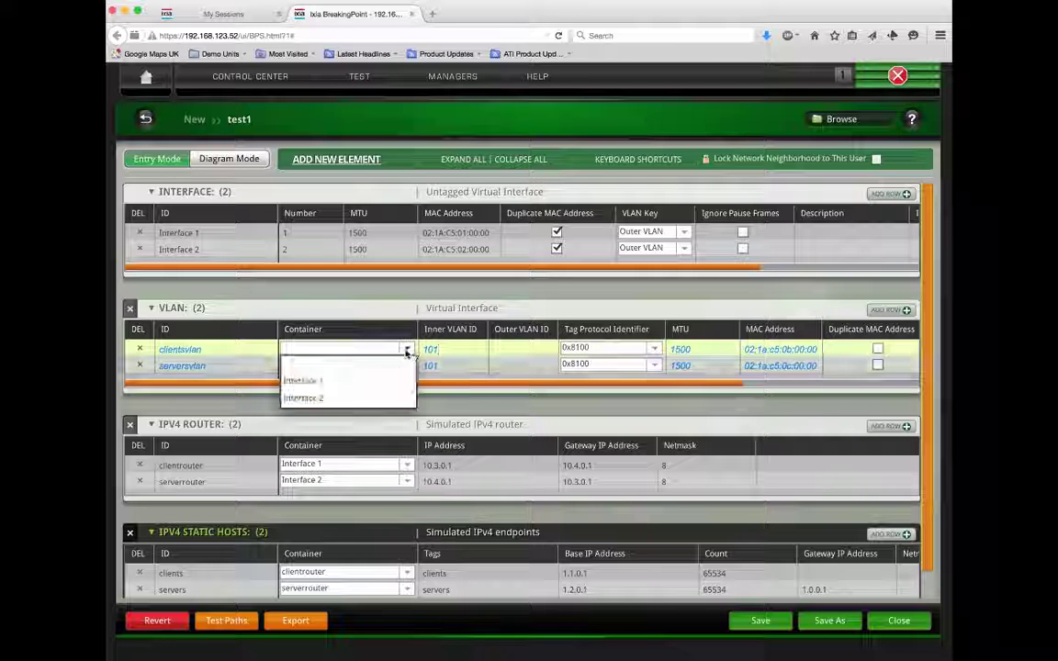
left_click(294, 382)
left_click(406, 366)
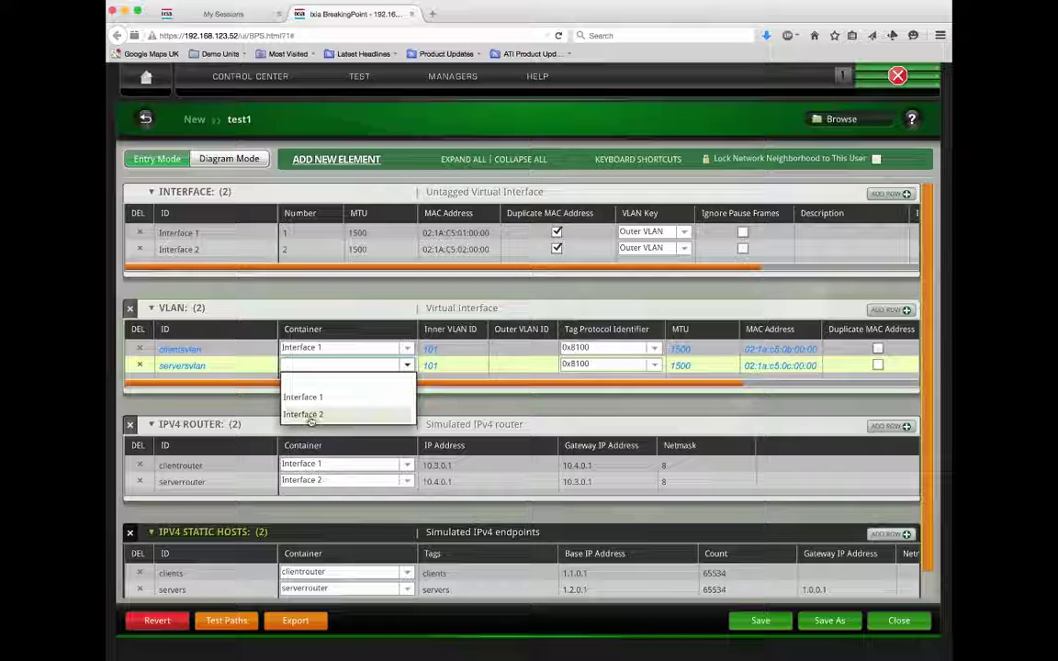
left_click(311, 416)
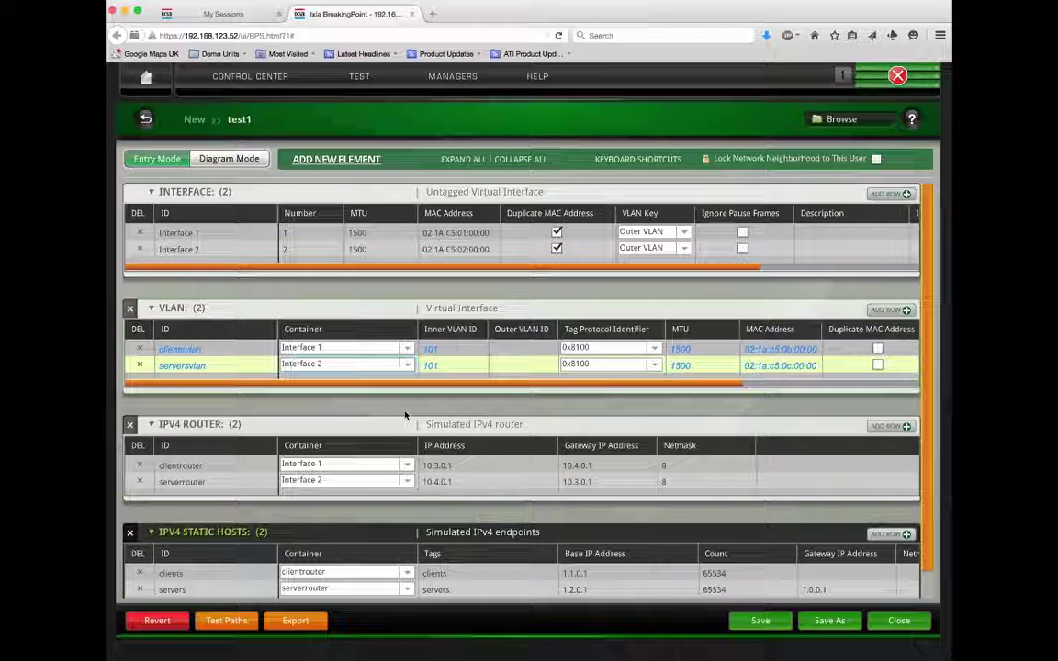
Change the VLAN Key of both Interface 1 and Interface 2 to Inner VLAN.
left_click(650, 248)
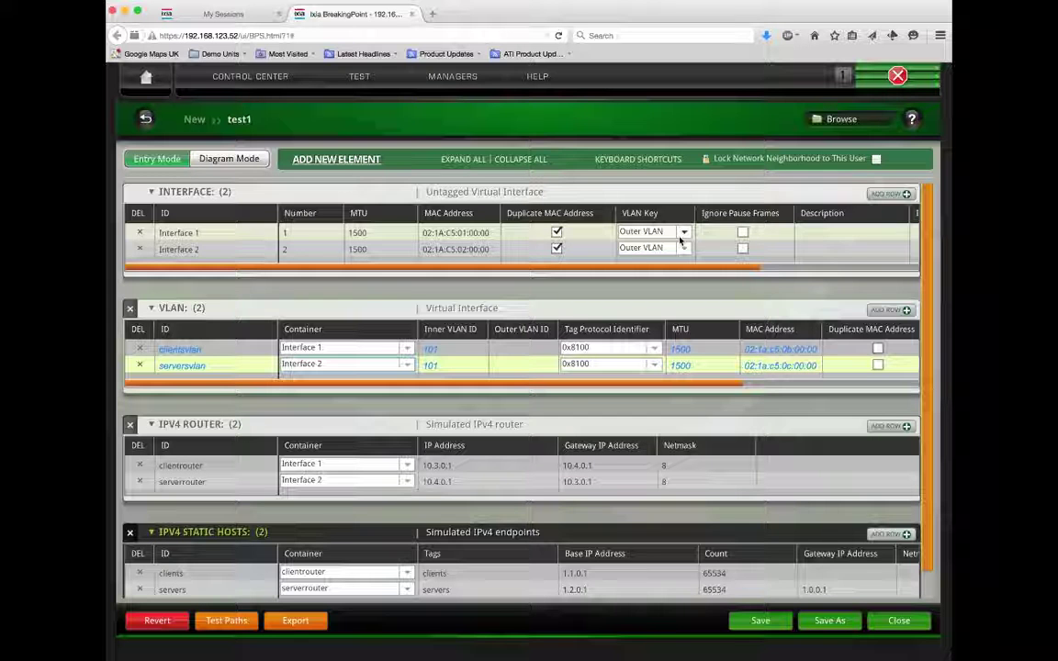
left_click(645, 253)
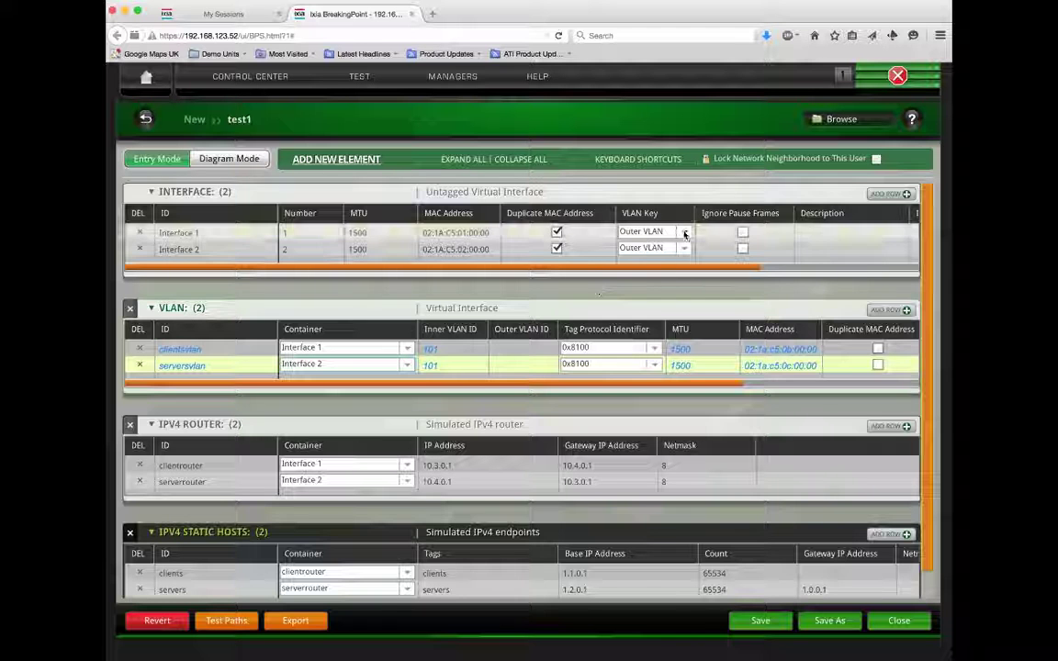
left_click(652, 232)
left_click(641, 247)
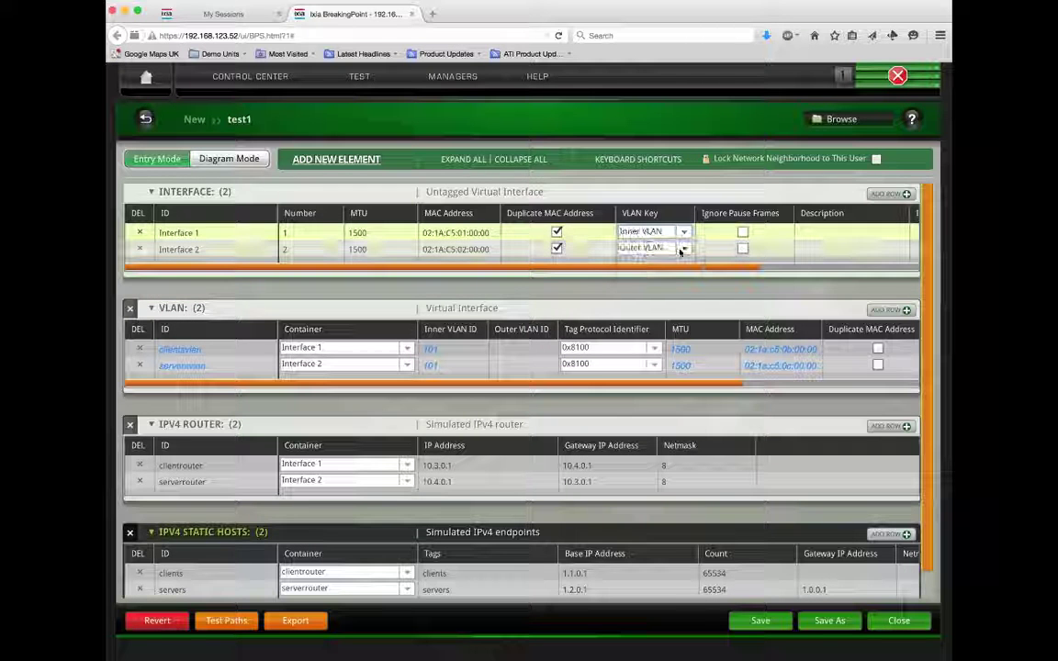
left_click(652, 248)
left_click(635, 264)
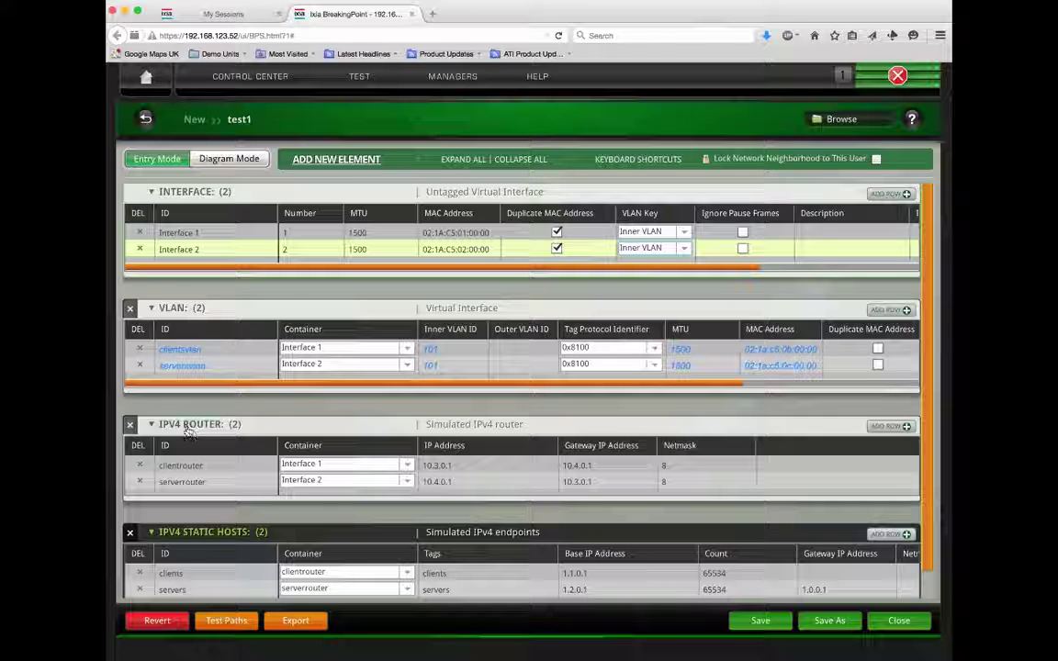
Move clientrouter into the clientsvlan container and serverrouter into the serversvlan container, and save the neighborhood.
left_click(406, 466)
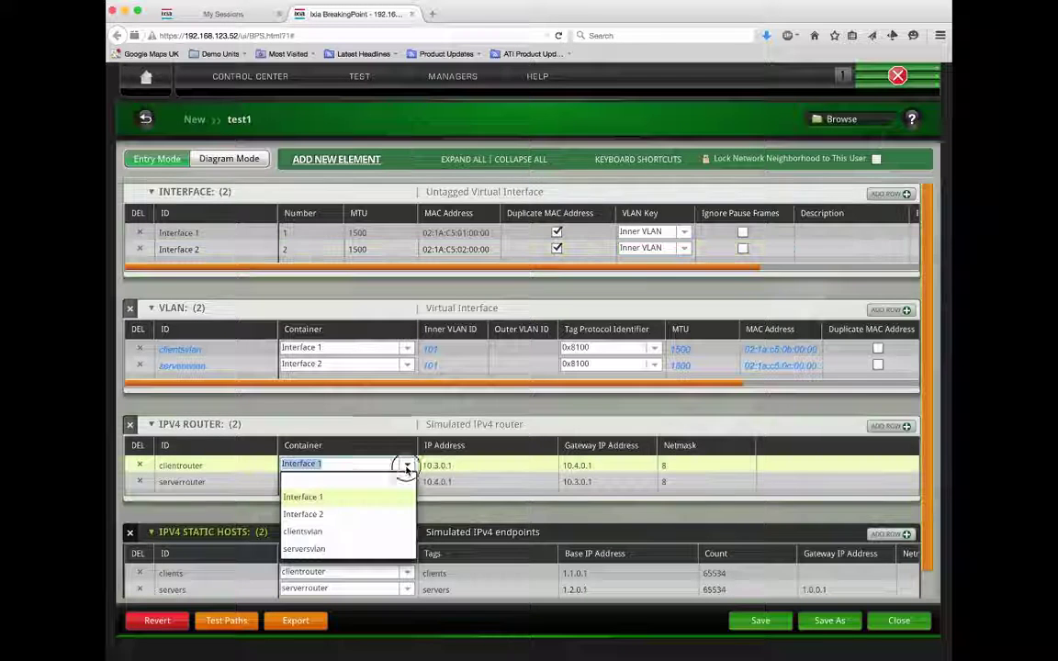
left_click(300, 532)
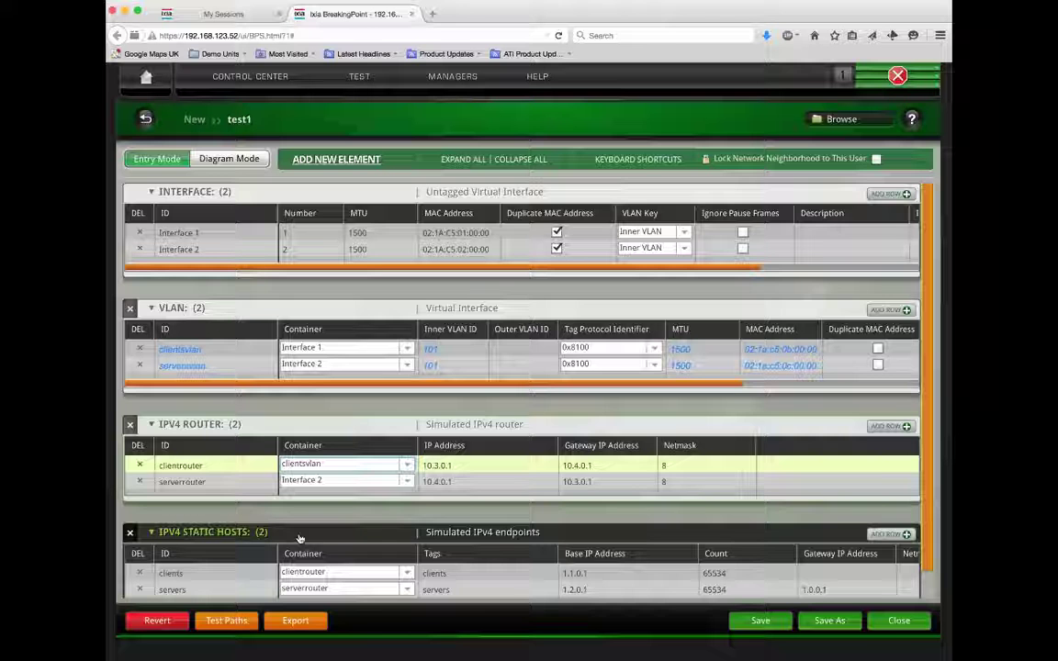
left_click(406, 480)
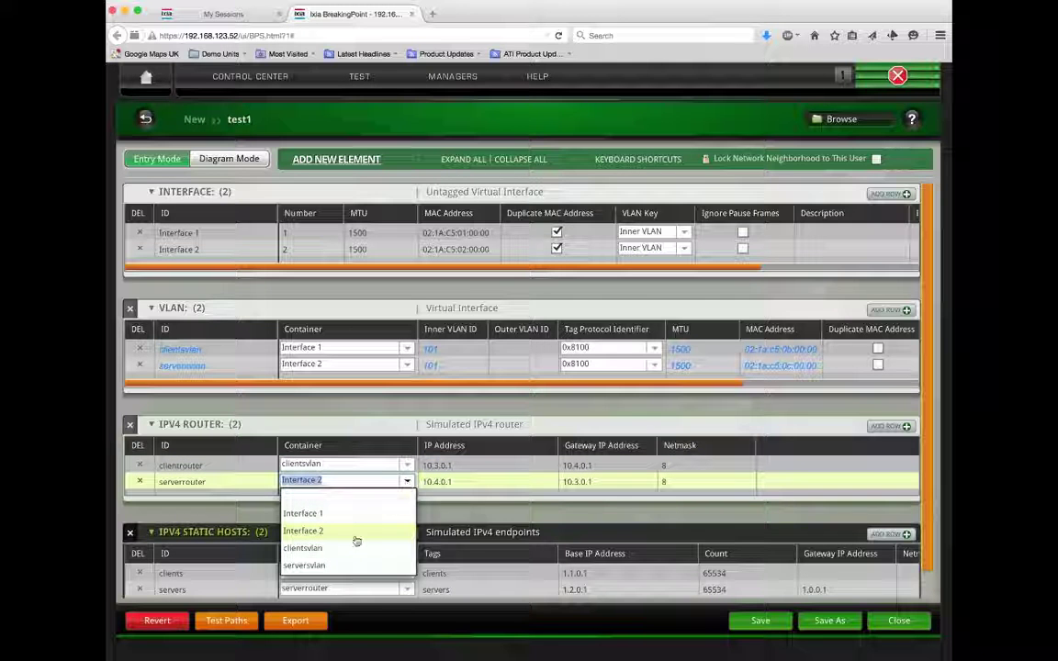
left_click(304, 564)
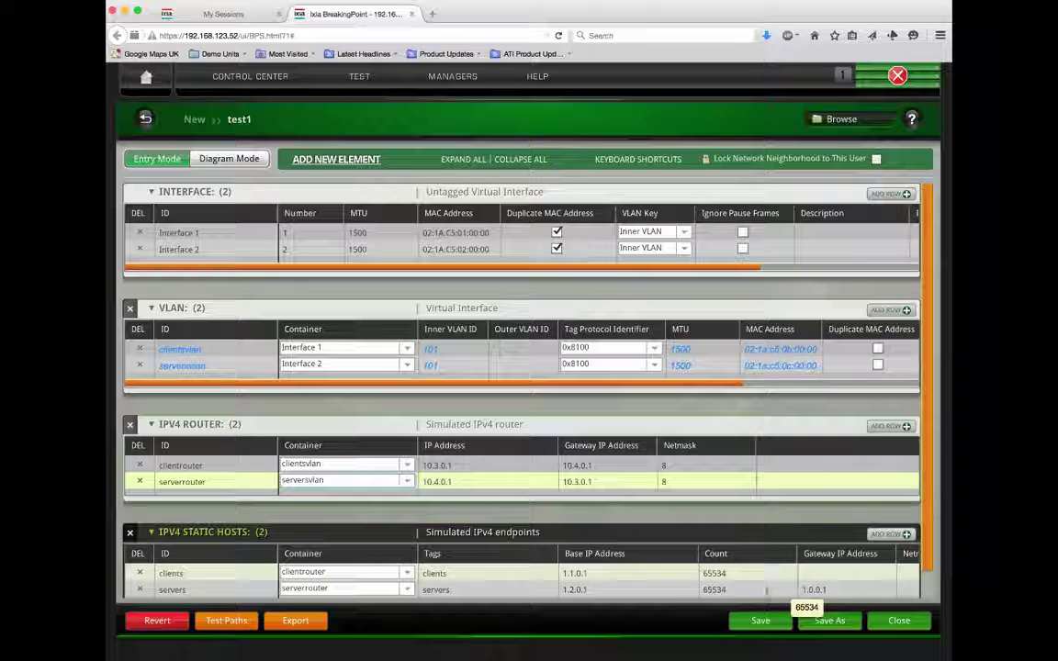
left_click(760, 624)
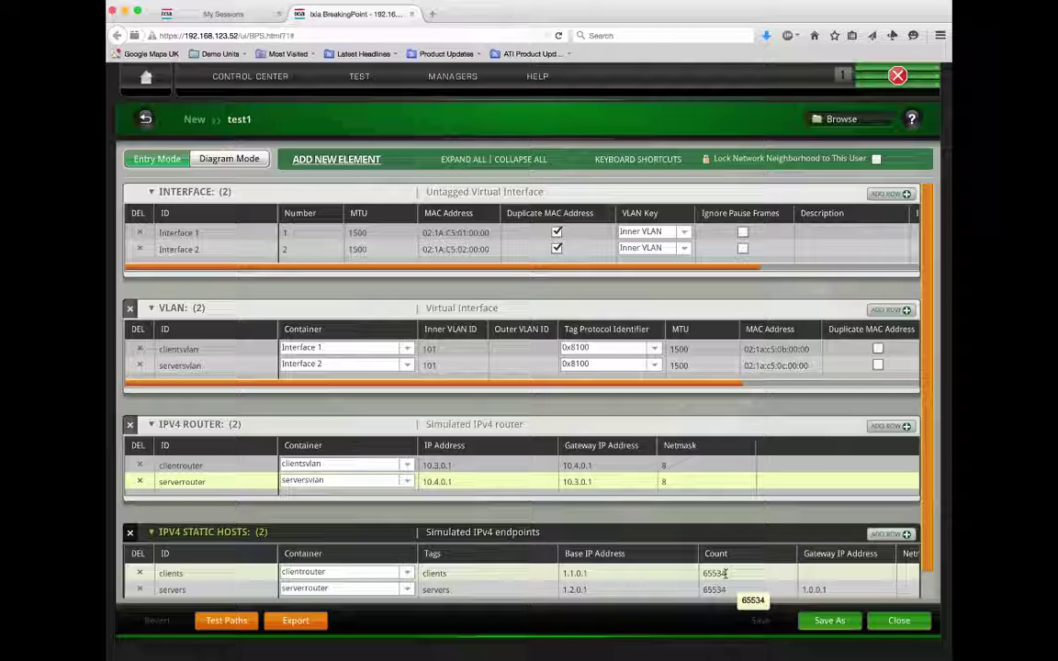
Open the base IP address of the clients static hosts for editing.
left_click(588, 573)
left_click(588, 573)
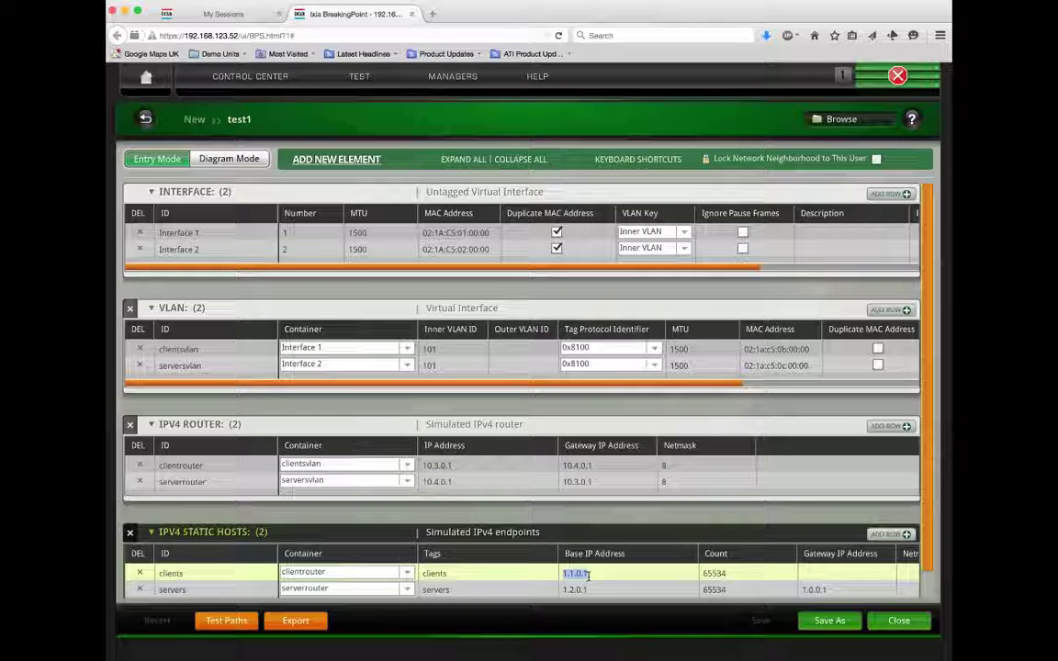